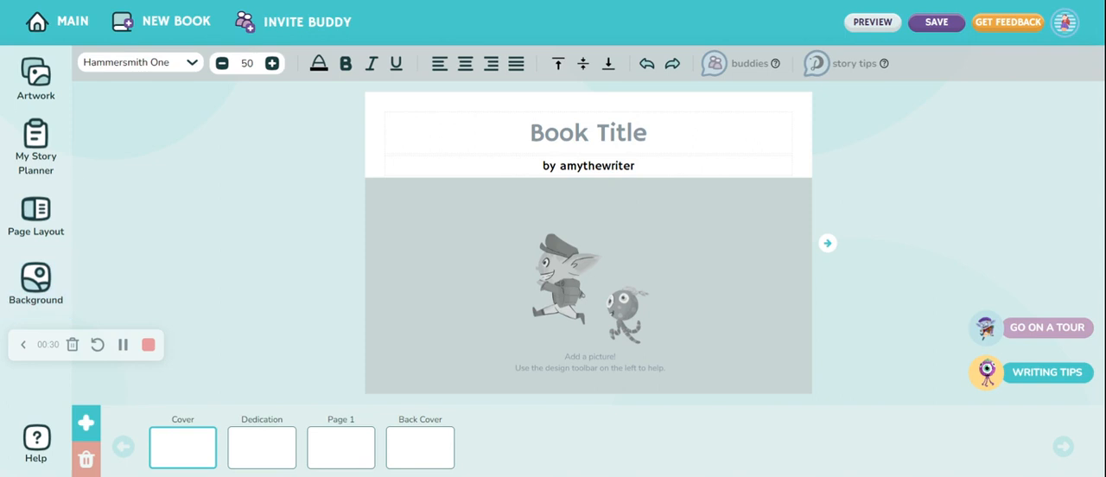
Add the picture of the bat reading on a cushion from the Fright Night Fables artwork to the book cover
mouse_move(686, 68)
left_click(31, 79)
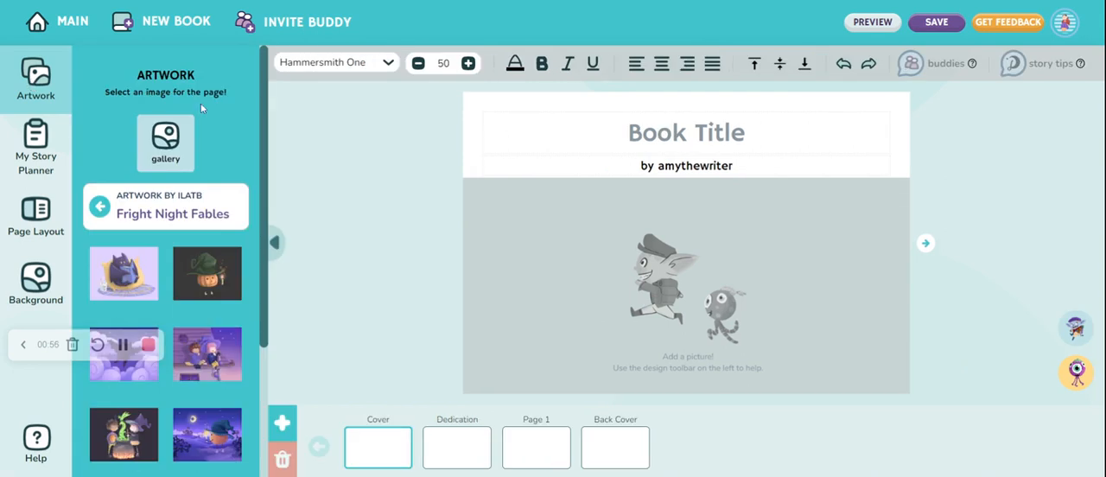
left_click_drag(265, 105, 267, 131)
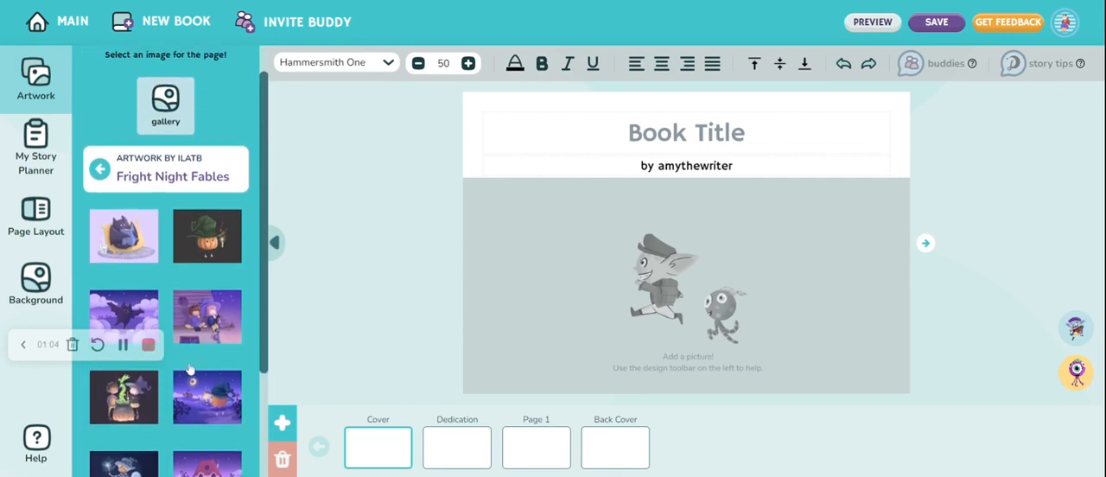
left_click(123, 250)
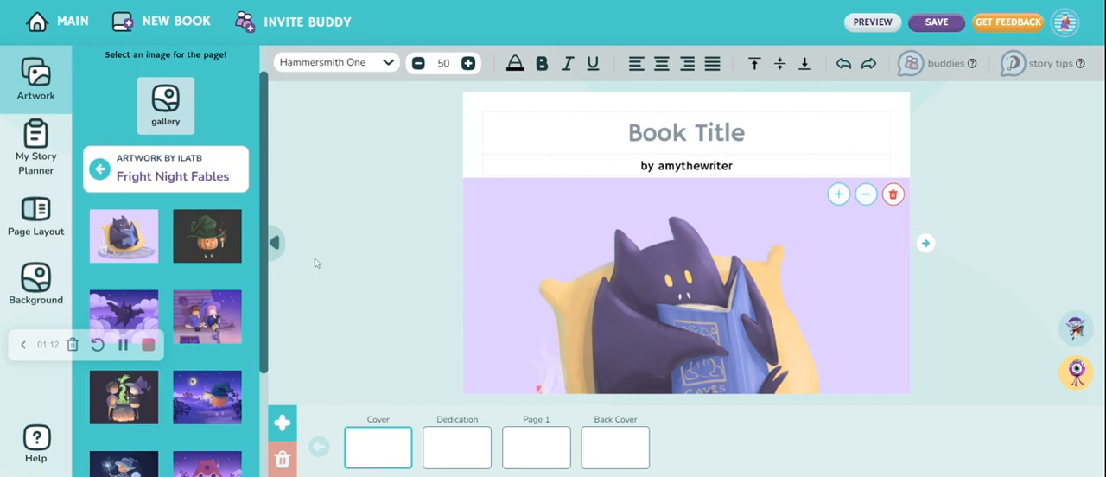
Apply the cover layout with the title and author name on the left and the picture on the right
left_click(26, 227)
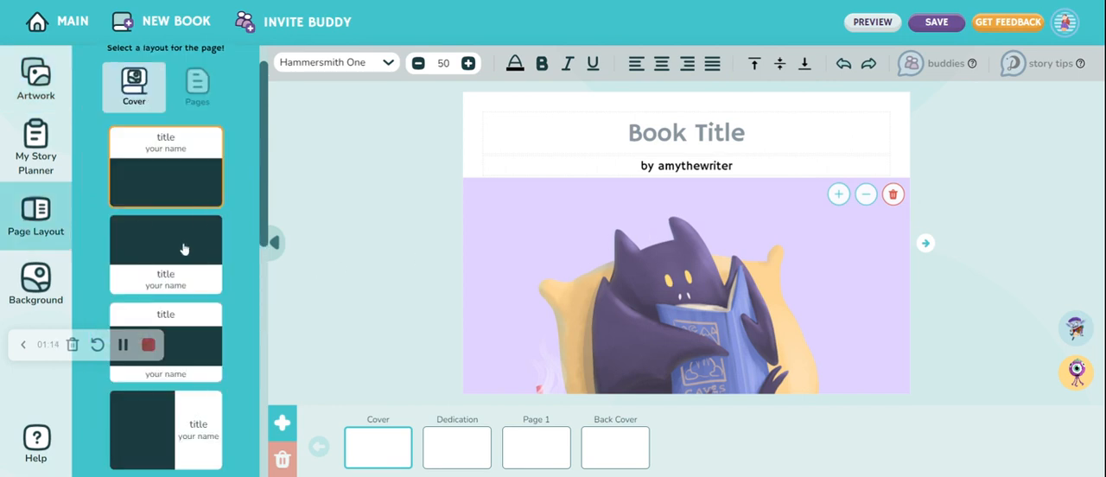
scroll(183, 248, "down", 5)
scroll(183, 248, "down", 1)
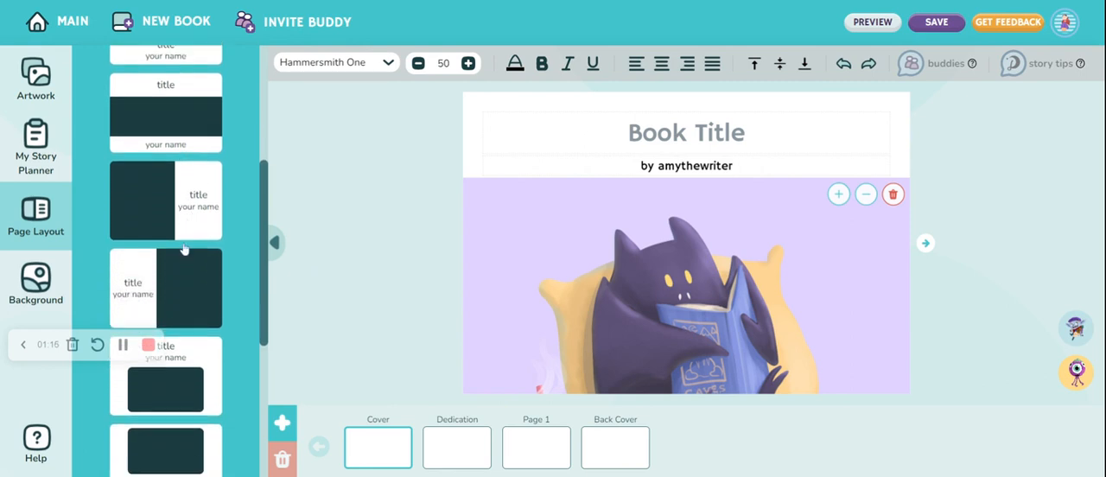
left_click(189, 293)
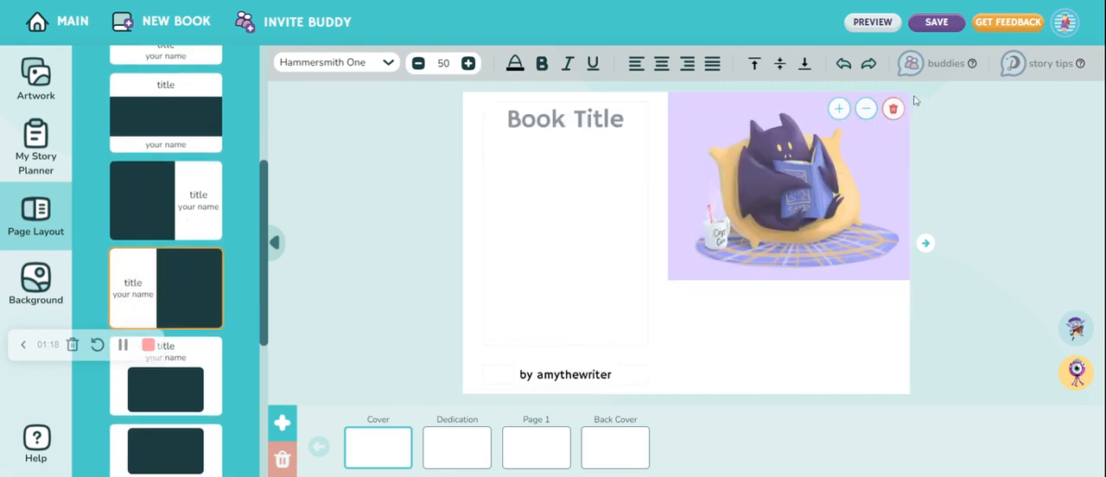
Enlarge the bat picture and reposition it so it fills the cover's picture area
left_click(838, 108)
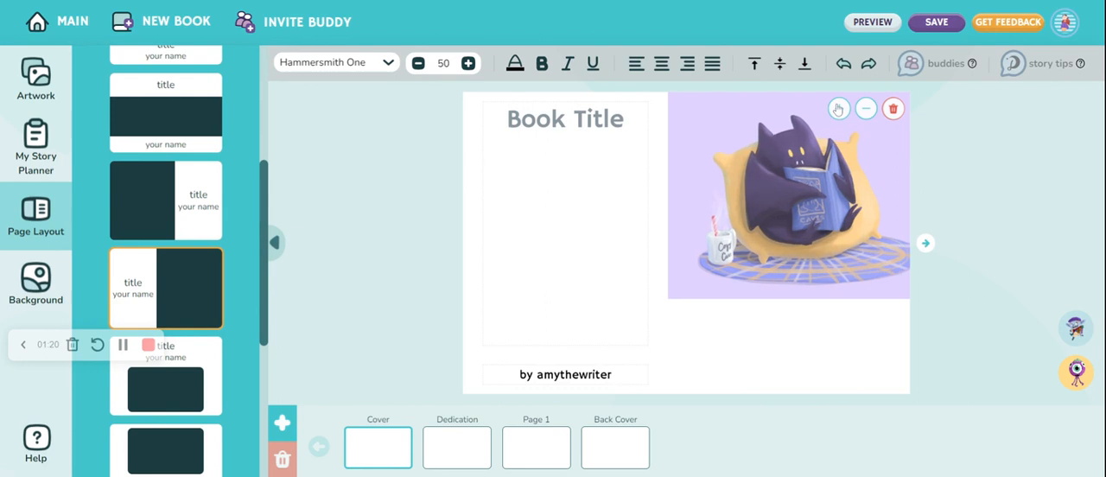
left_click(839, 109)
left_click(838, 110)
left_click_drag(824, 253, 743, 250)
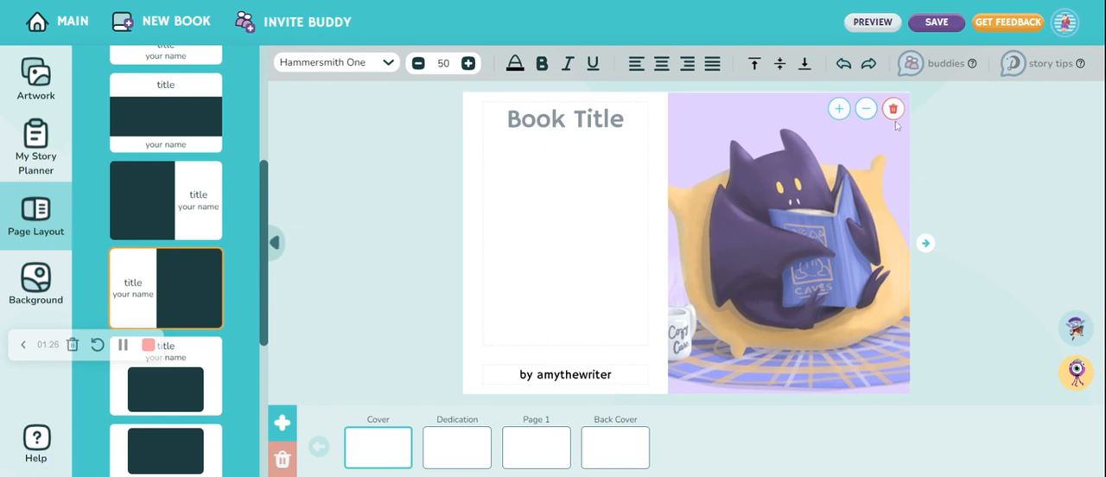
left_click_drag(855, 205, 852, 199)
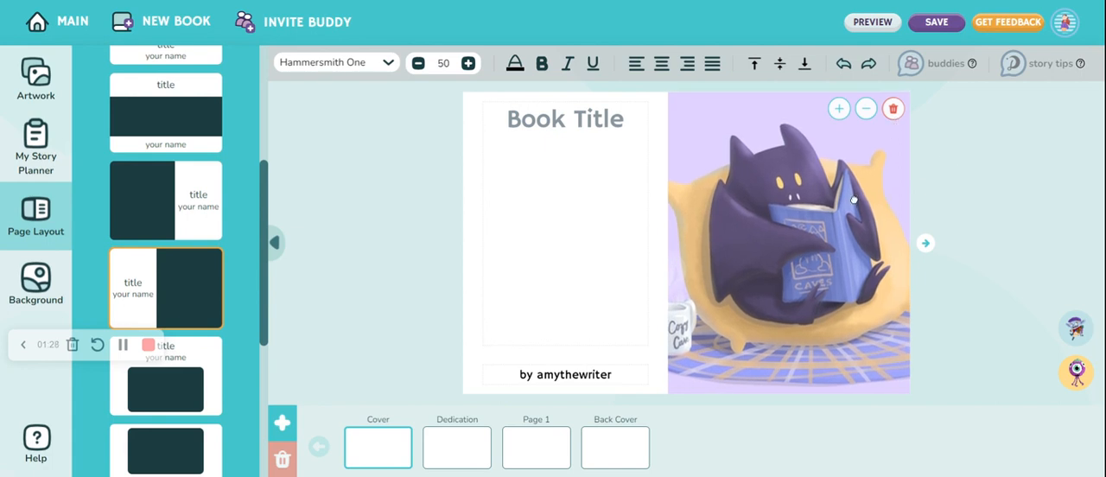
Enter "The Lonely Bat" as the cover title and set its font size to 44
left_click(565, 120)
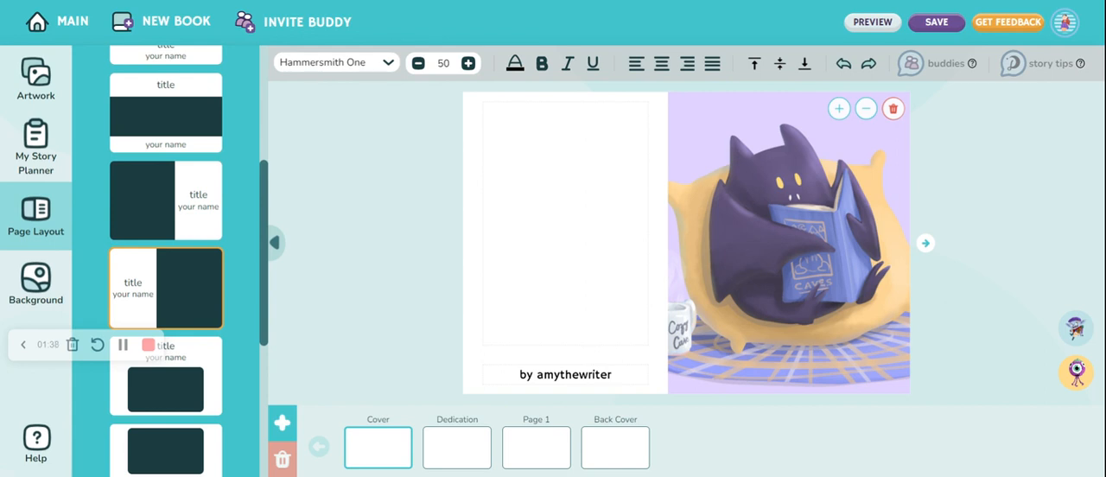
type("The Lonely Bat")
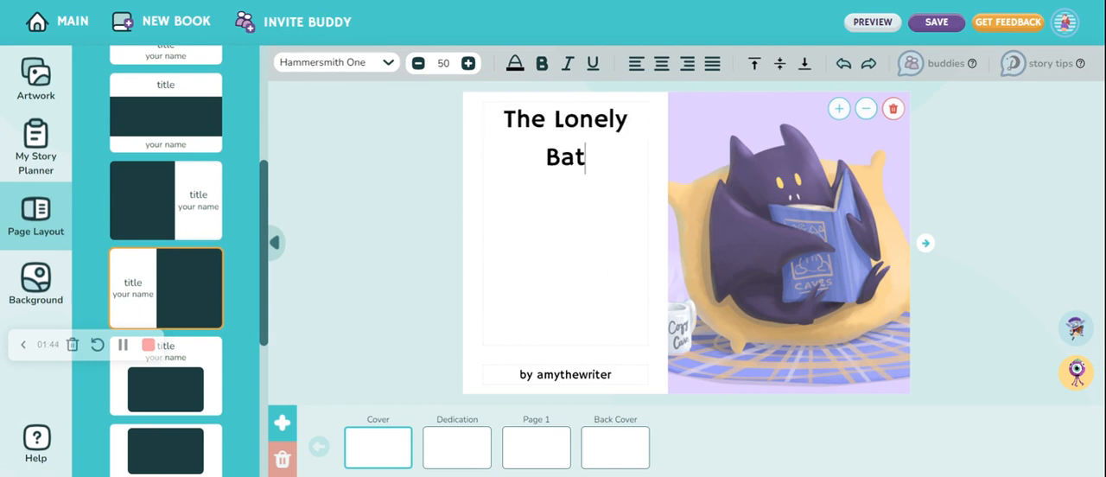
key("ctrl+a")
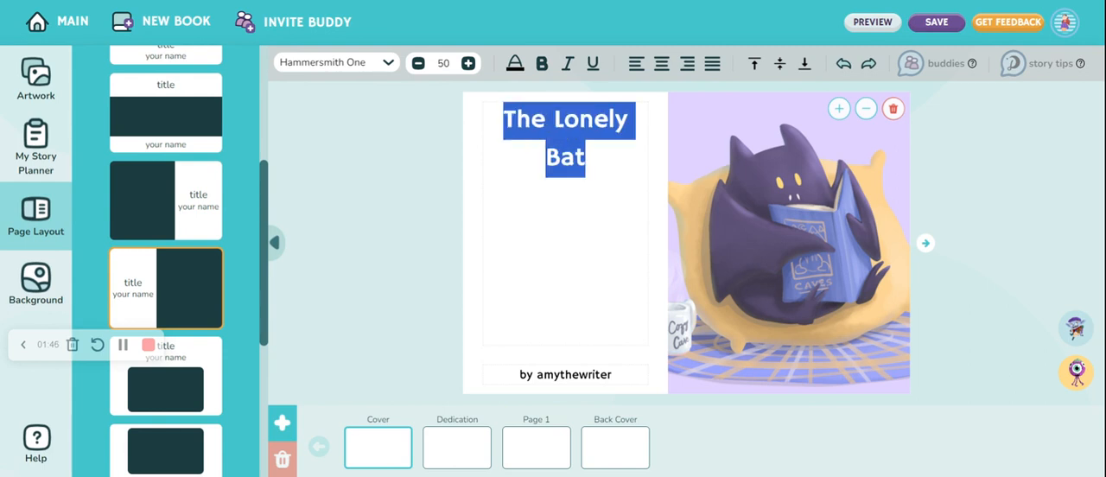
left_click(418, 65)
left_click(418, 65)
left_click(418, 65)
left_click(418, 64)
left_click(419, 65)
left_click(418, 64)
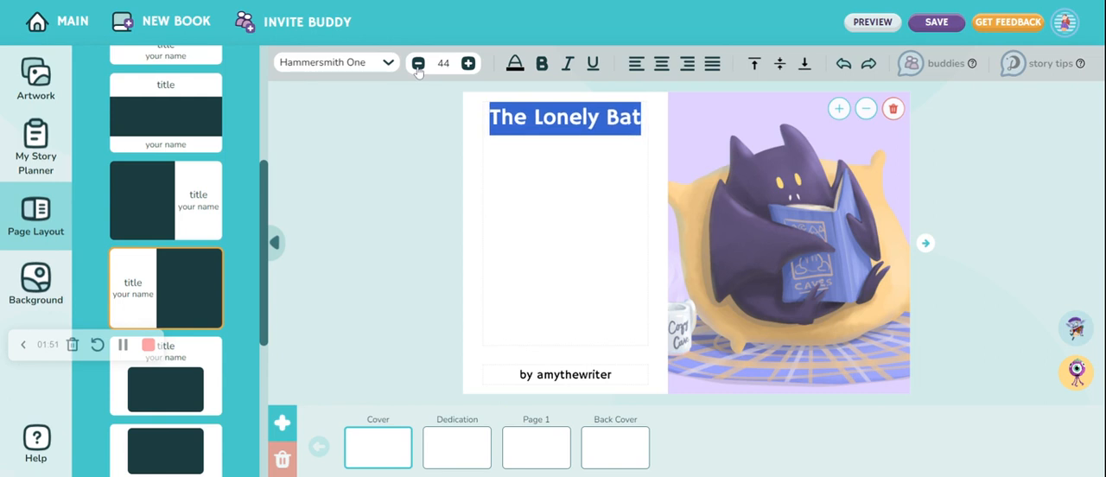
Colour the cover title dark purple
left_click(515, 64)
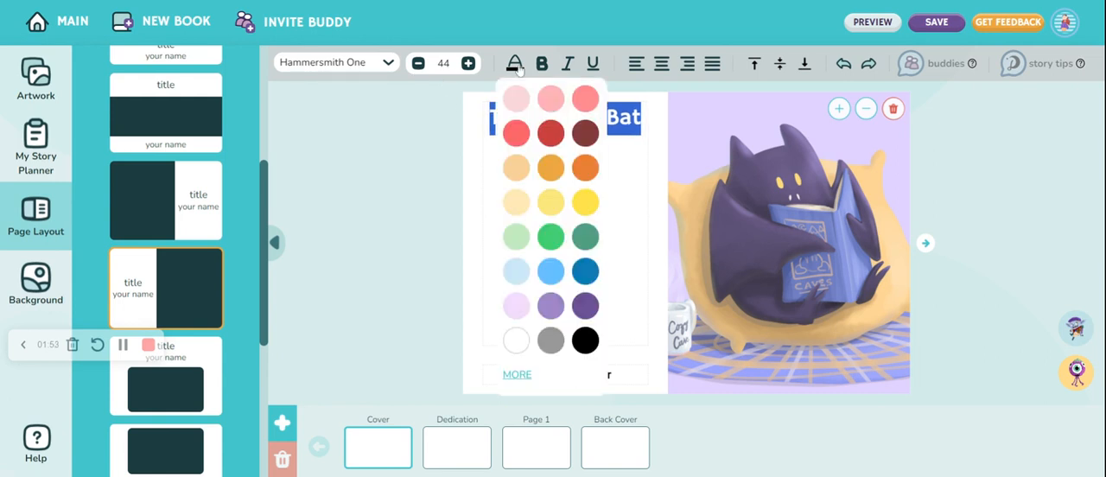
left_click(589, 317)
left_click(589, 314)
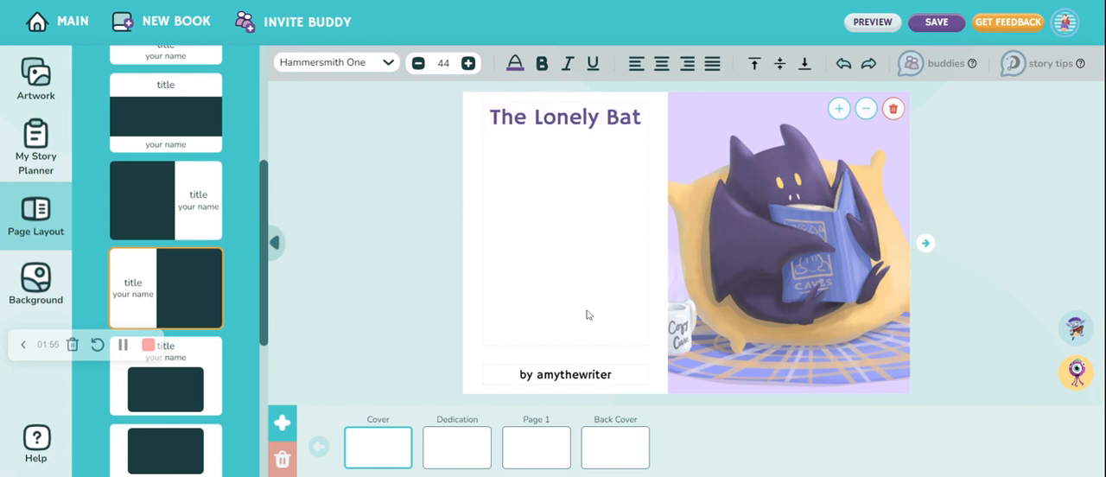
Try left, centred, right and justified alignment on the cover title, ending with centred
left_click_drag(490, 119, 641, 118)
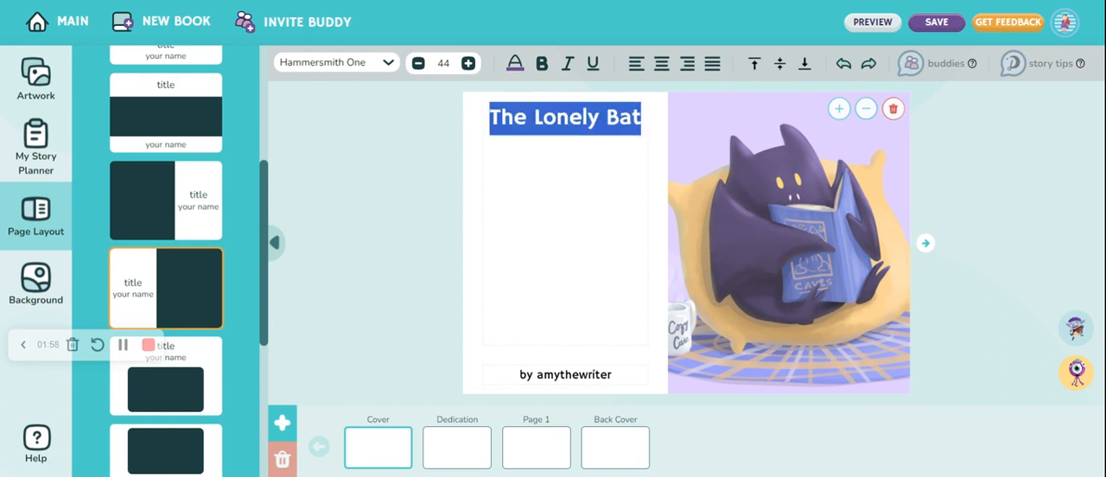
left_click(637, 70)
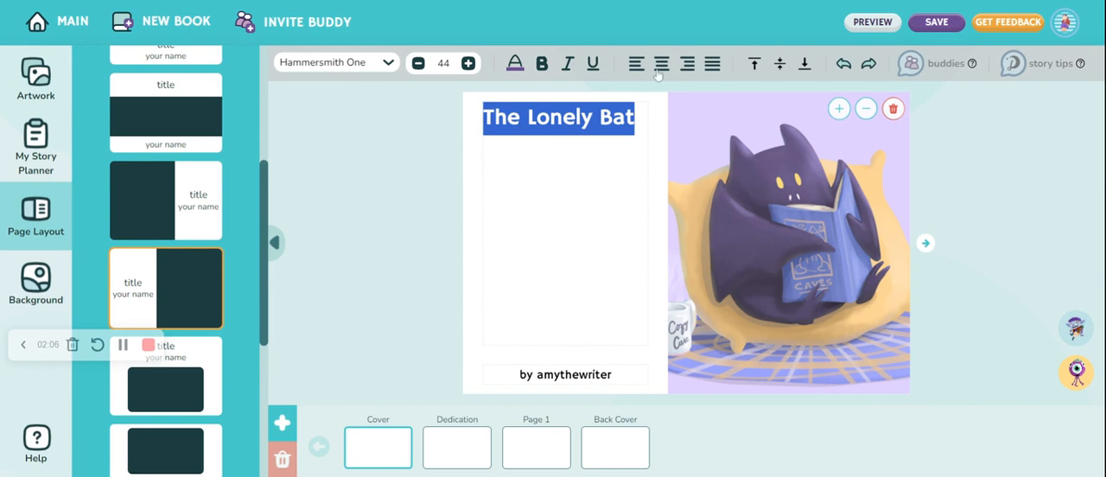
left_click(658, 69)
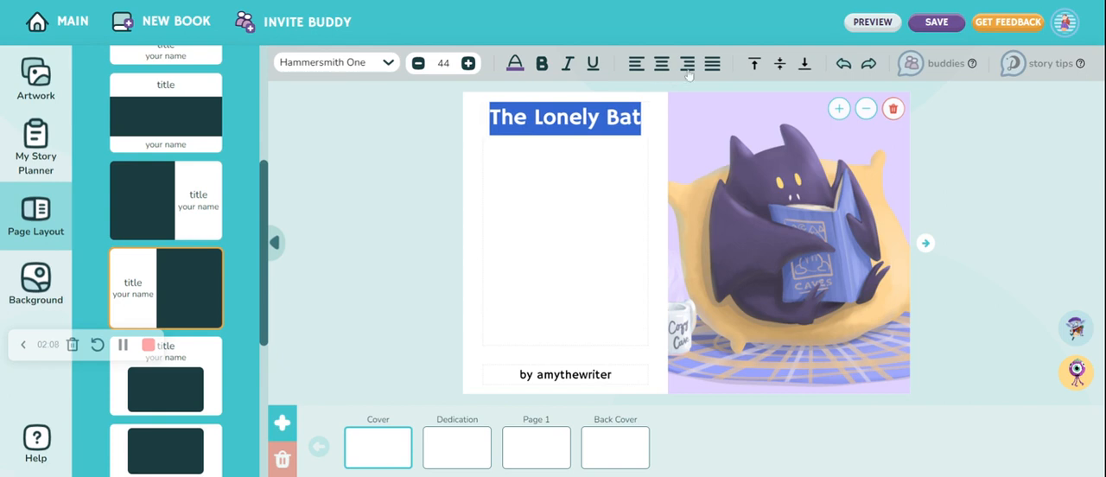
left_click(688, 74)
left_click(719, 69)
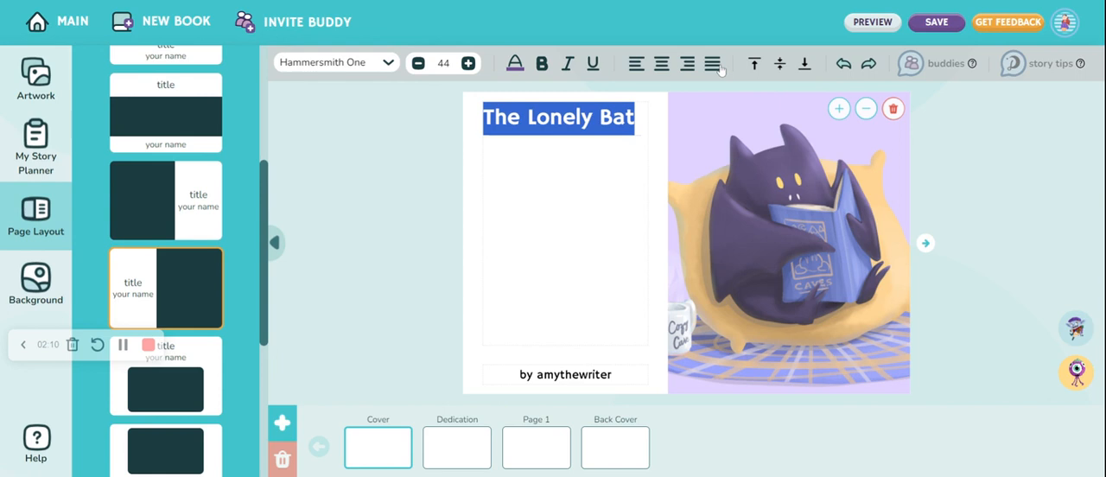
left_click(662, 66)
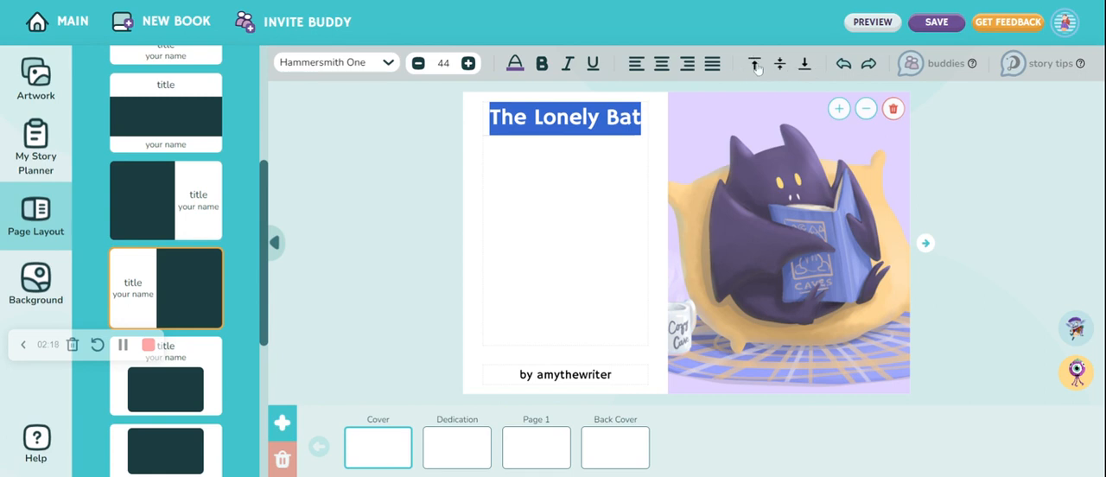
Try bottom alignment on the title, then align it to the vertical middle, undoing and redoing that change
left_click(806, 67)
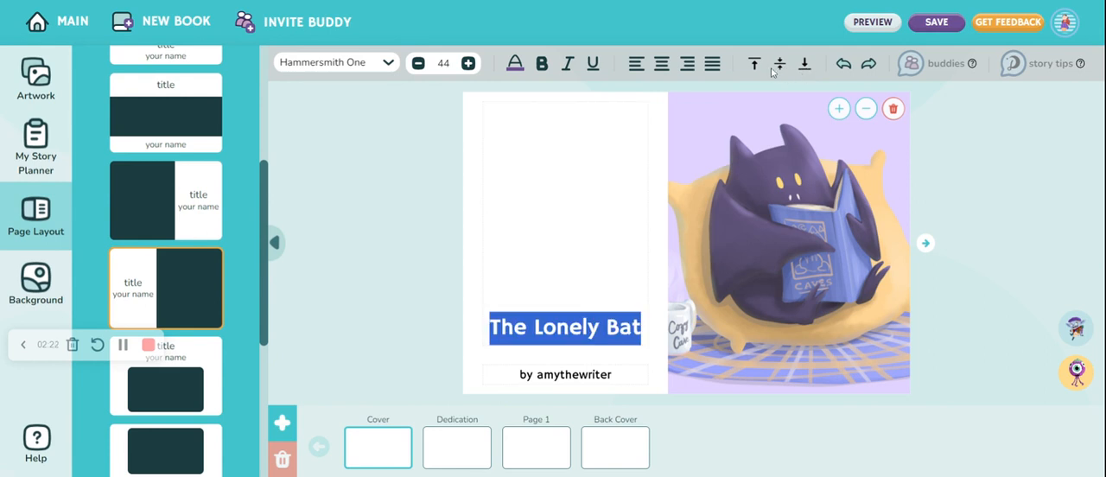
left_click(781, 68)
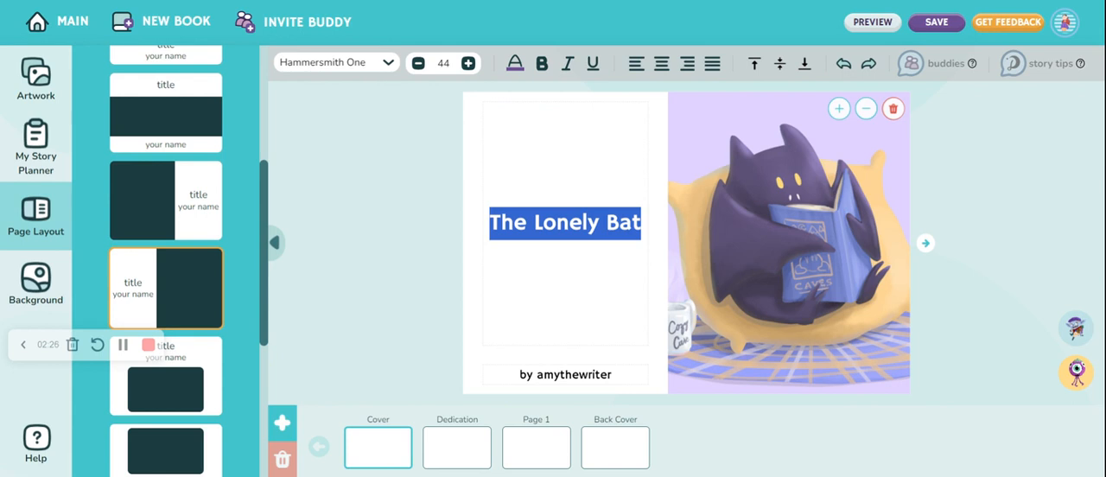
left_click(845, 66)
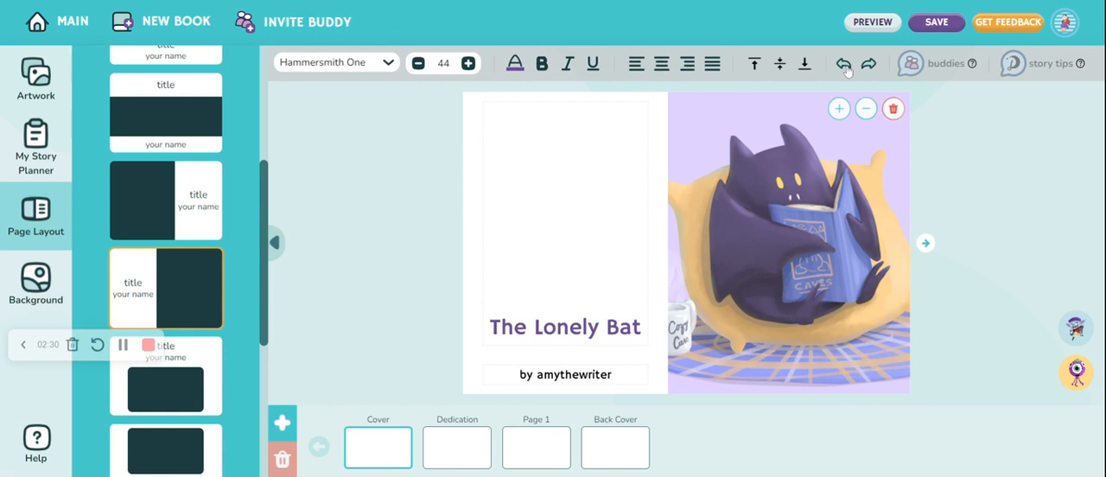
left_click(869, 66)
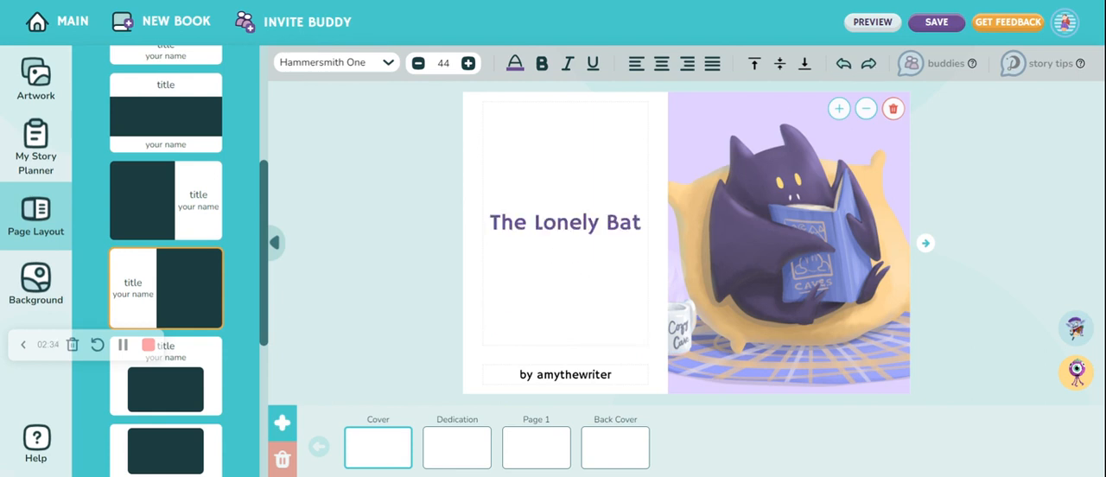
Change the cover title's font to Mali
triple_click(500, 222)
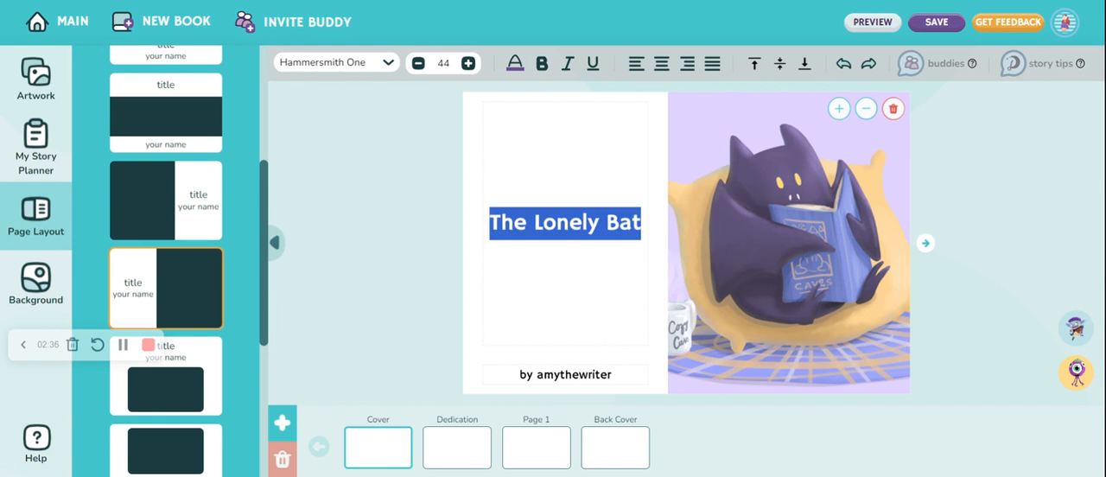
left_click(388, 65)
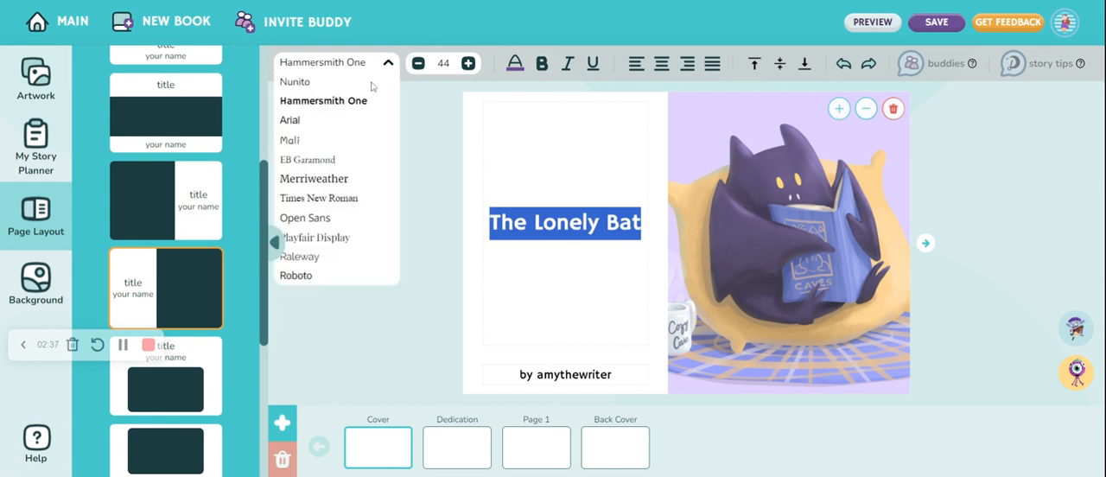
left_click(312, 143)
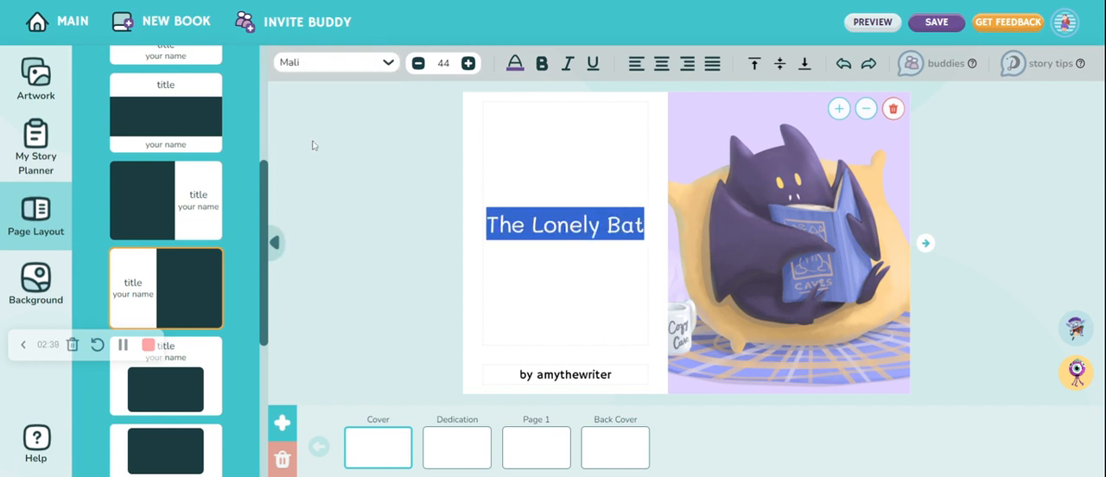
left_click(544, 256)
Format the author line on the cover in dark purple with the Mali font
left_click_drag(520, 374, 612, 374)
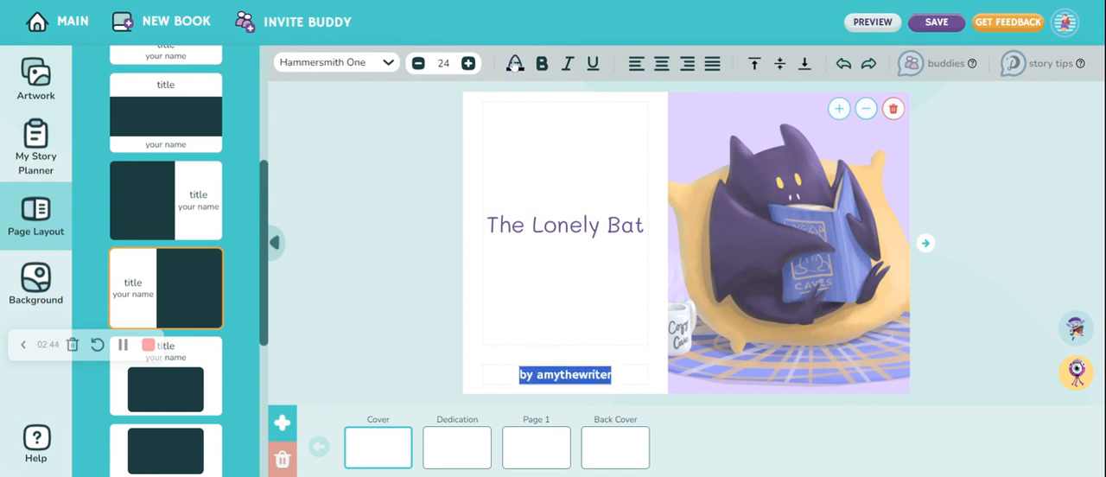
left_click(516, 63)
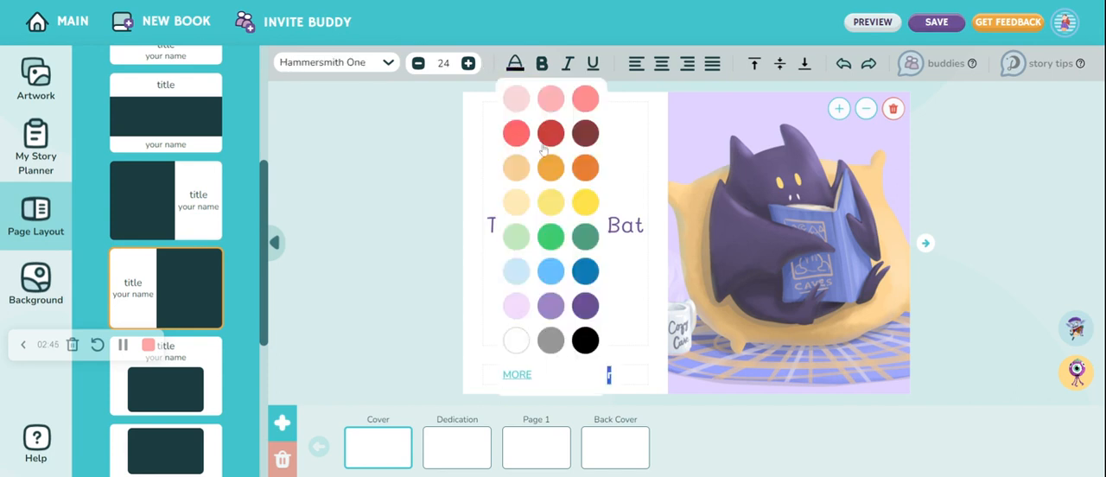
left_click(585, 306)
left_click(389, 62)
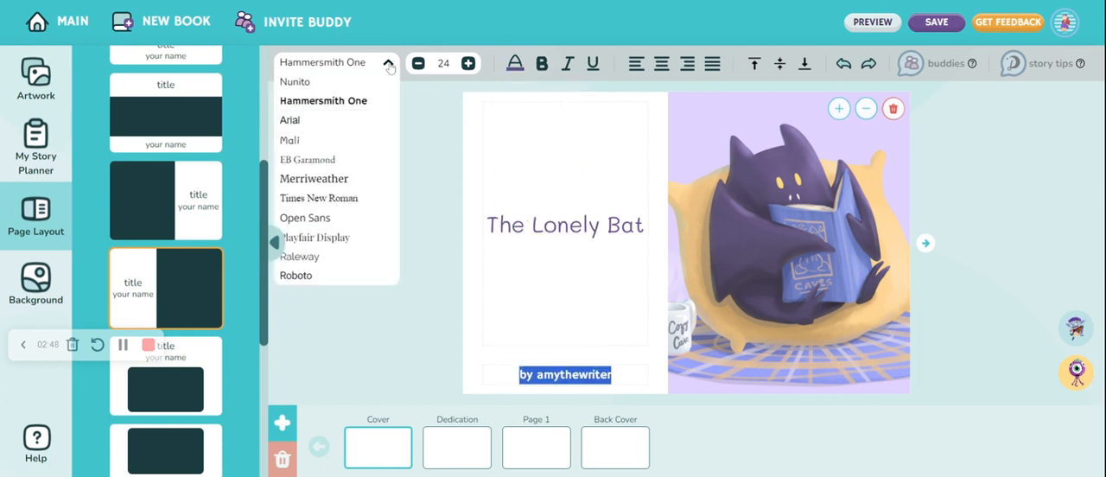
left_click(323, 141)
left_click(364, 239)
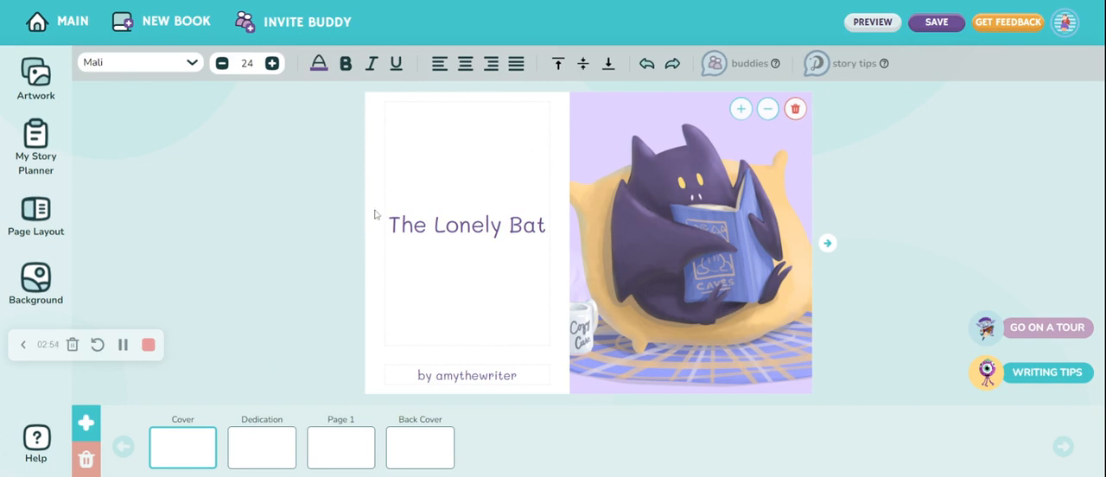
Apply a light orange background colour to all pages and open the Dedication page
left_click(32, 281)
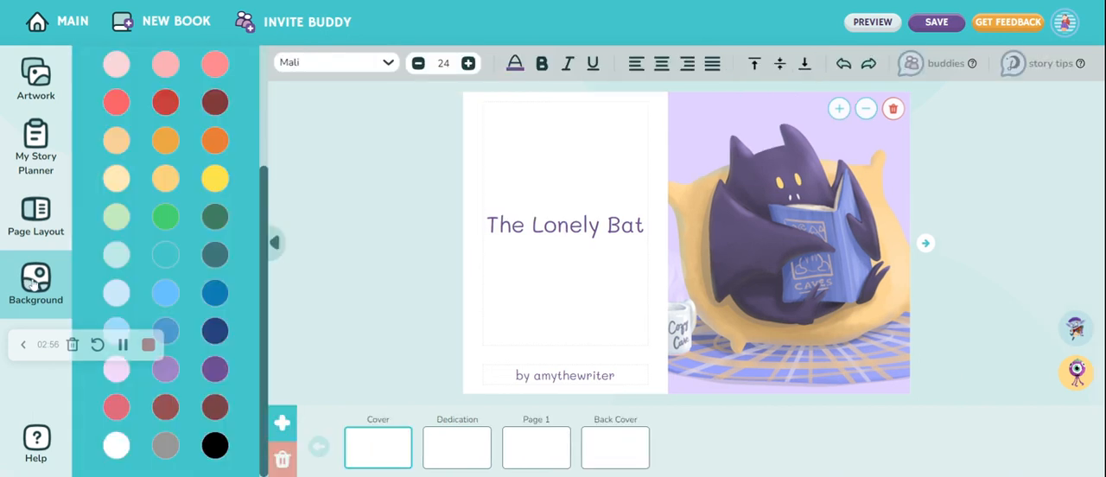
left_click(116, 144)
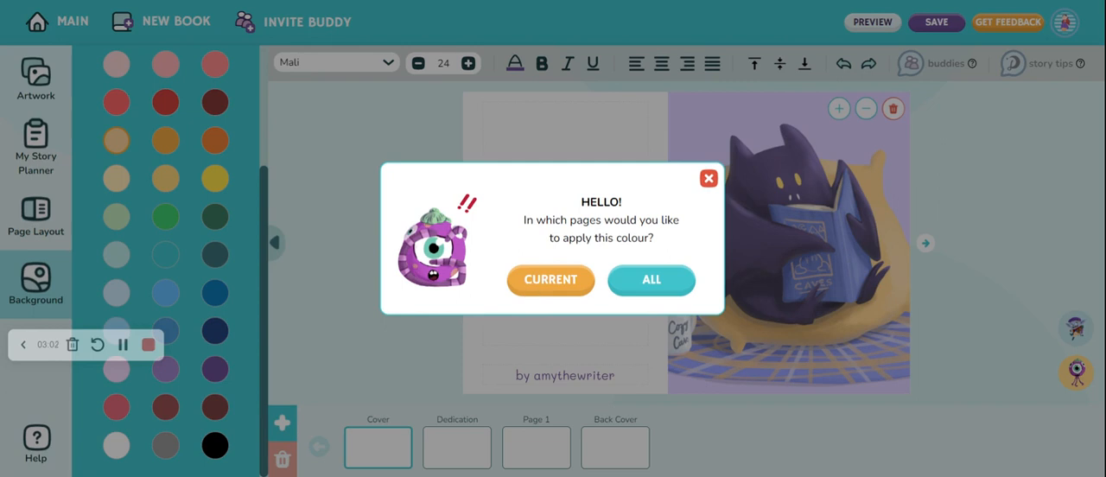
left_click(663, 280)
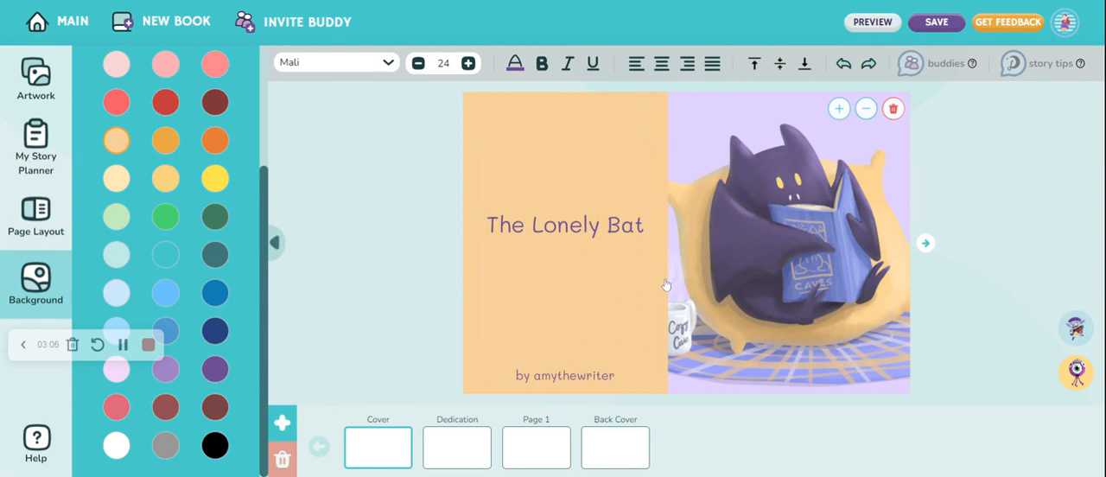
left_click(467, 454)
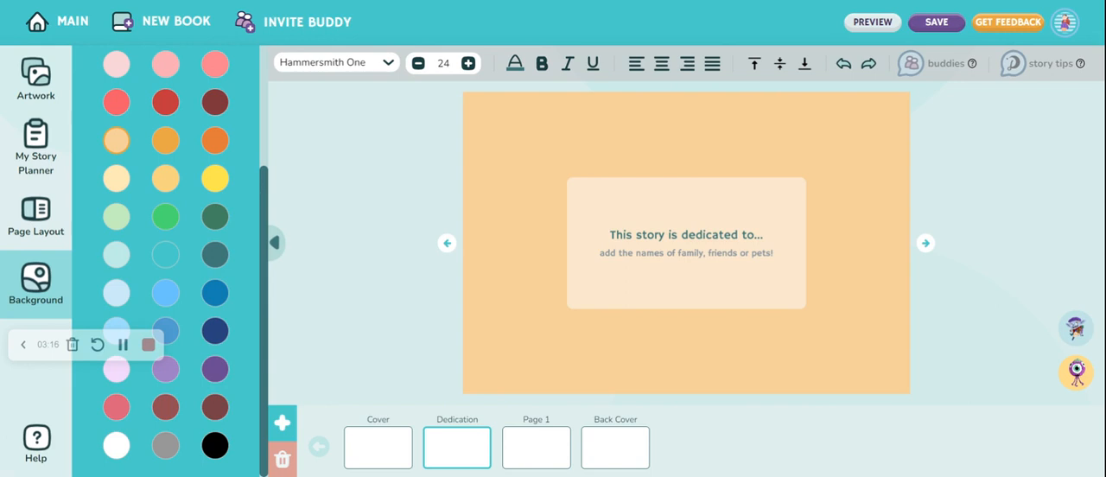
Enter "Taco" as the dedication name below "This story is dedicated to..." and set its size to 32
left_click(687, 253)
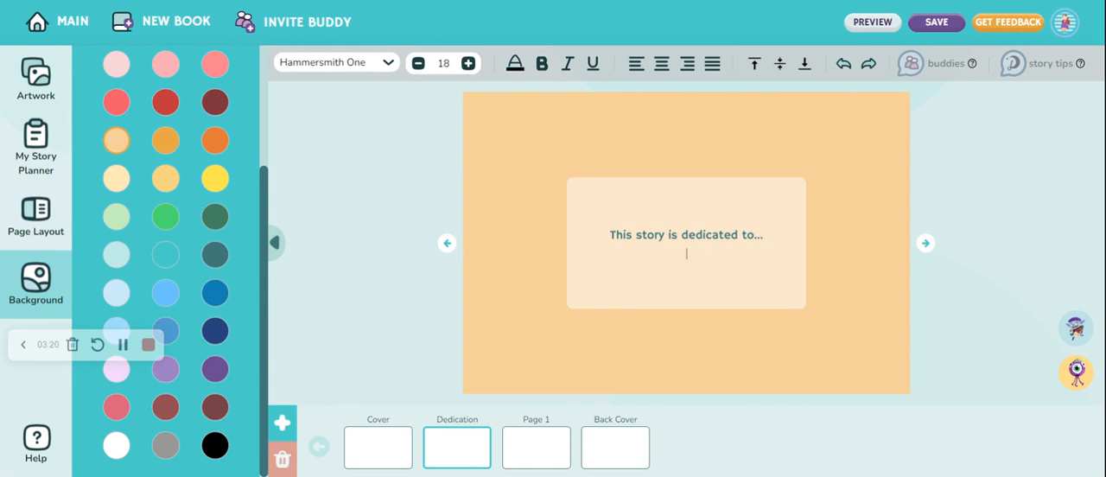
type("Taco")
key("ctrl+a")
left_click(467, 63)
left_click(468, 63)
left_click(467, 63)
left_click(468, 63)
left_click(468, 63)
left_click(468, 63)
left_click(468, 63)
left_click(467, 63)
left_click(467, 63)
left_click(467, 63)
left_click(468, 63)
left_click(467, 63)
left_click(467, 63)
left_click(468, 63)
Format the dedication name in the Mali font with a purple text colour
left_click(389, 63)
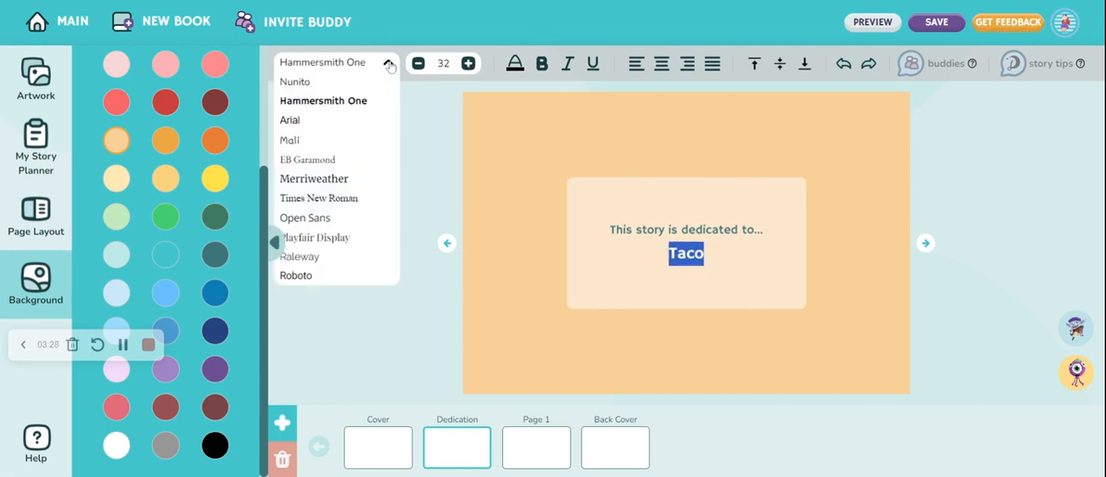
left_click(335, 141)
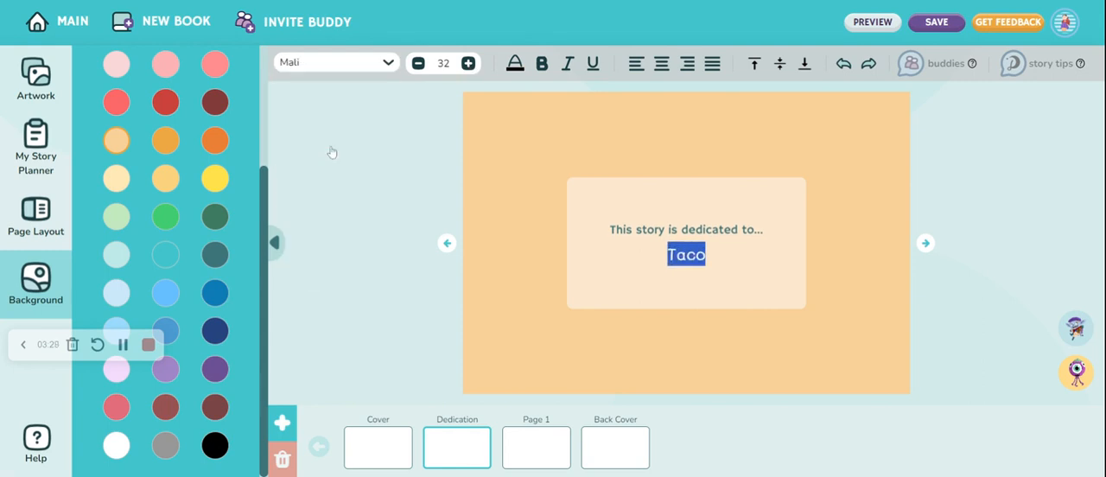
left_click(517, 67)
left_click(585, 309)
Open Page 1 and insert the flying bat artwork from the Fright Night Fables collection
left_click(541, 447)
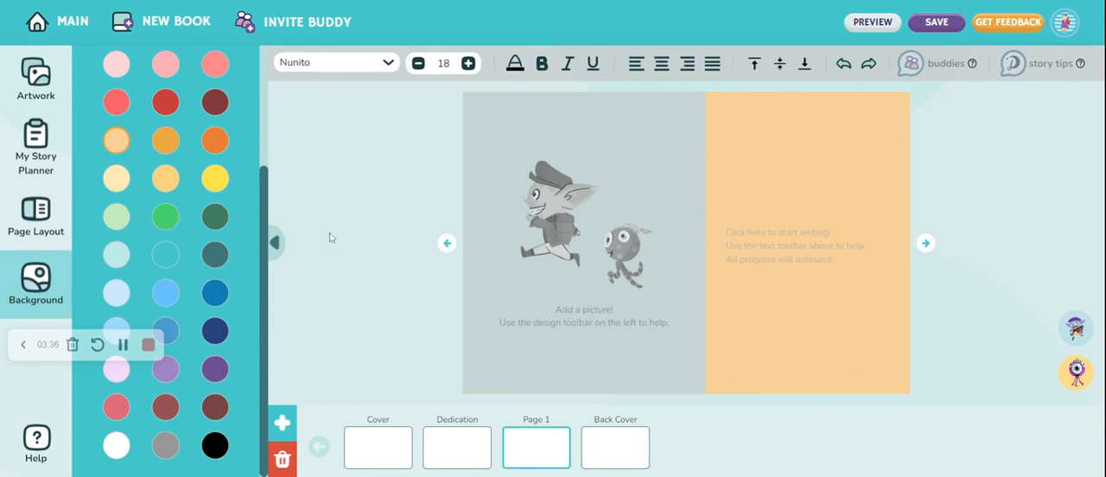
left_click(48, 94)
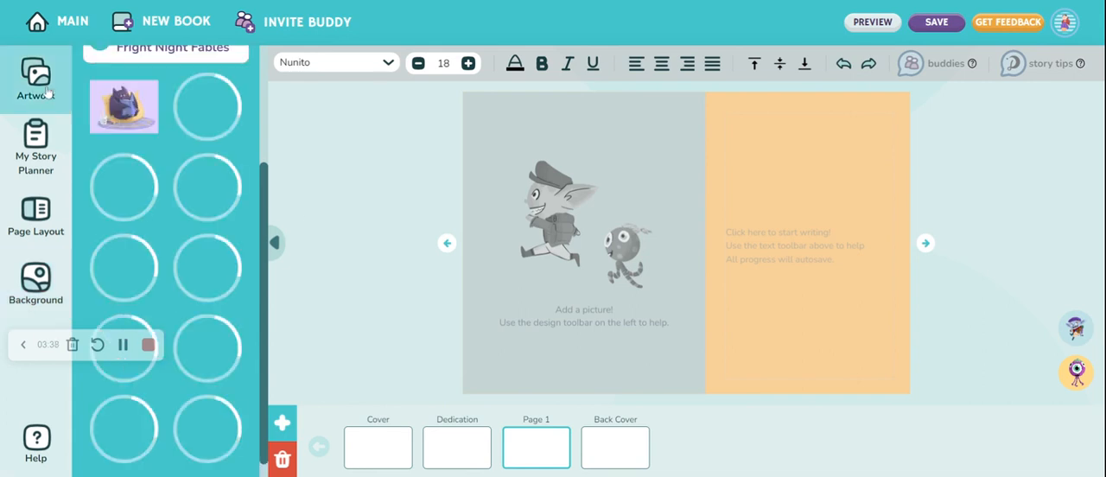
scroll(125, 178, "up", 1)
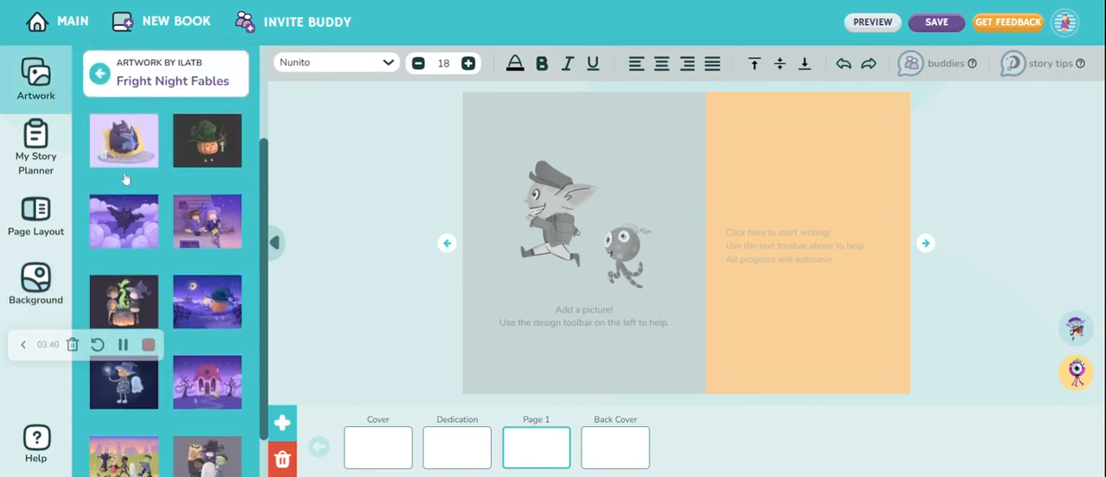
left_click(121, 231)
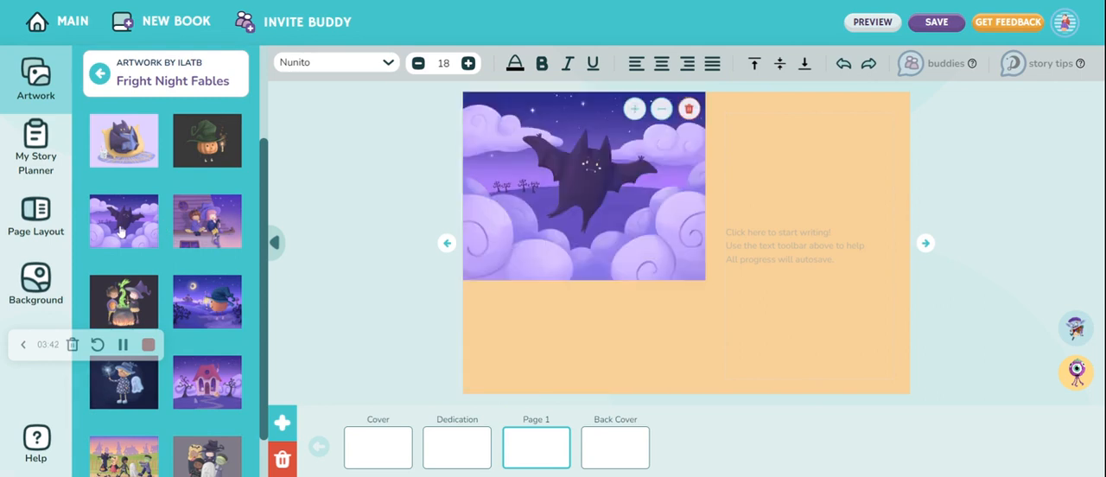
Apply the layout with the picture above the text to Page 1 and shift the artwork up to show the bat's whole body
left_click(39, 223)
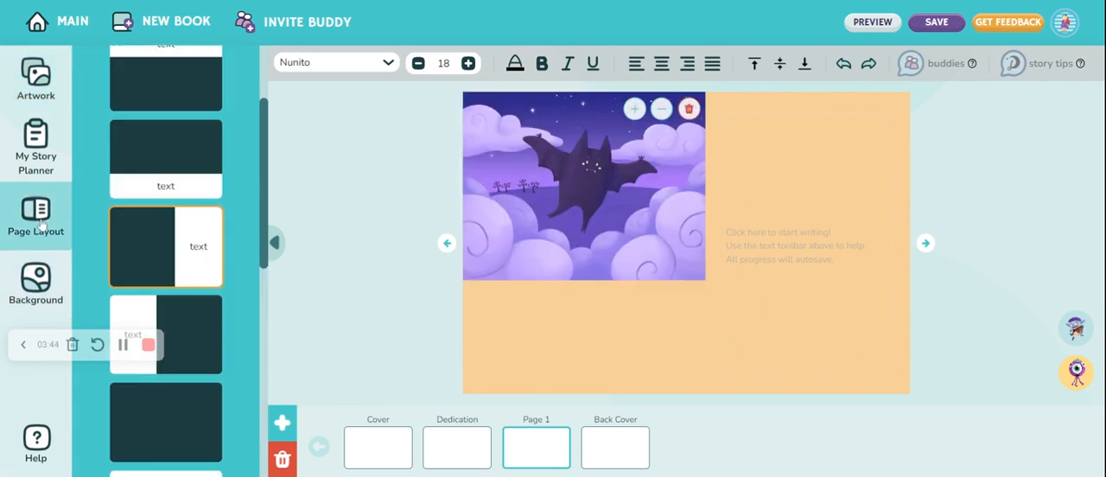
scroll(209, 169, "down", 2)
scroll(210, 168, "up", 3)
scroll(208, 168, "up", 1)
left_click(199, 242)
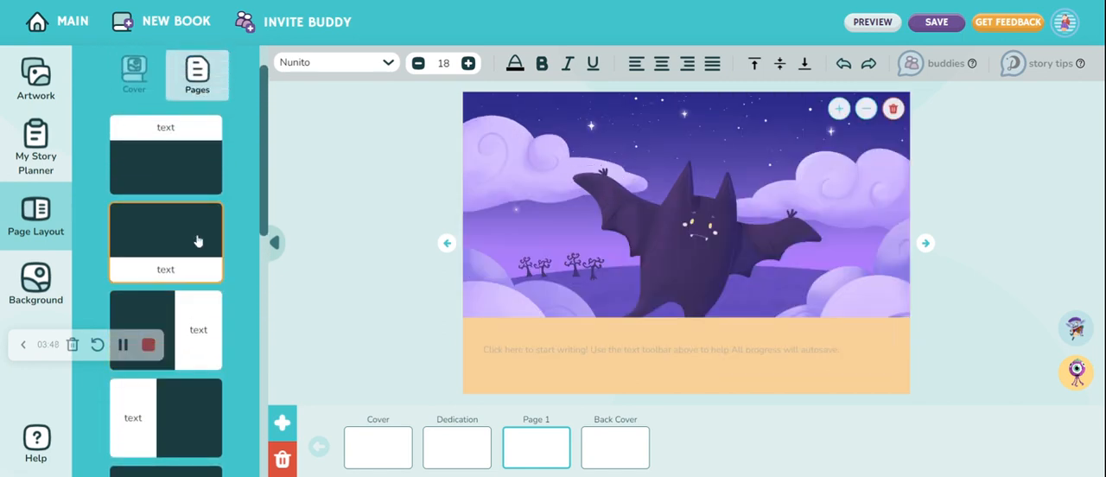
left_click_drag(786, 191, 783, 158)
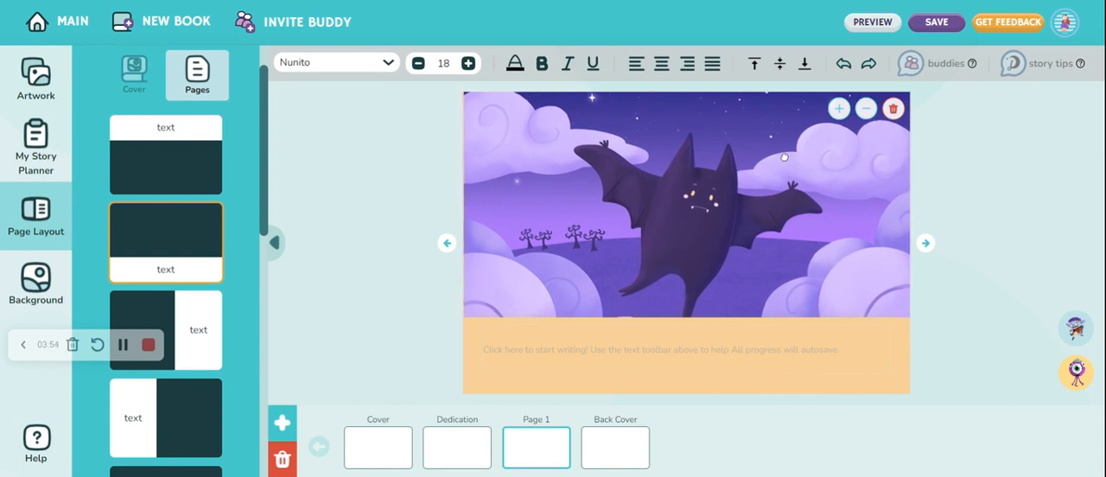
Begin the Page 1 story text with "Harry the Bat lived in a cave in the misty mountains"
left_click(739, 346)
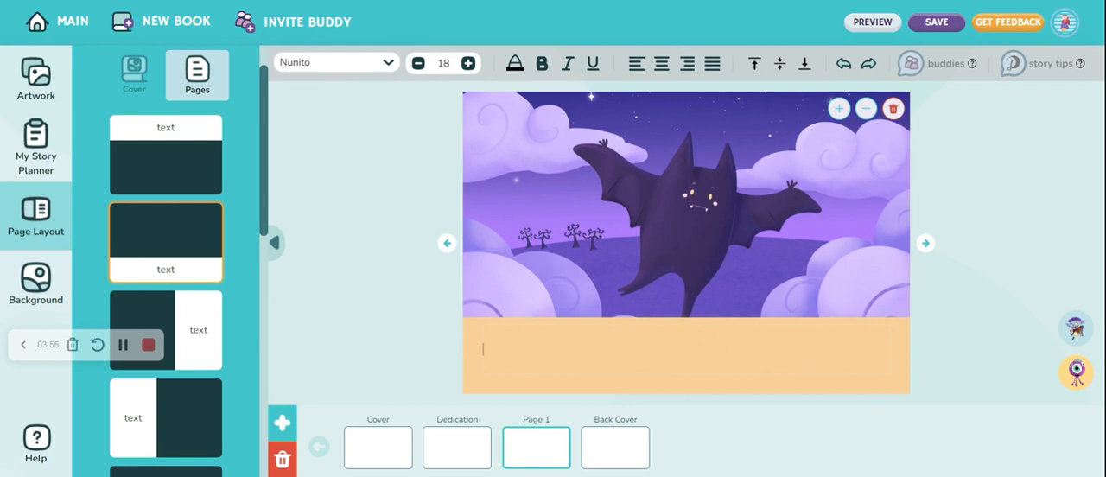
type("Harry the Bat lived in a cave")
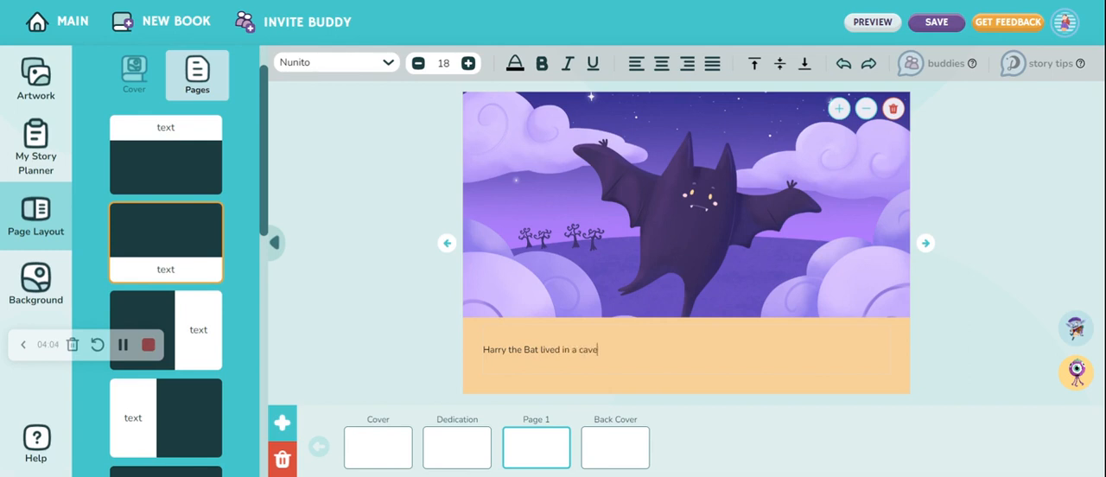
type(" in the misty mountains")
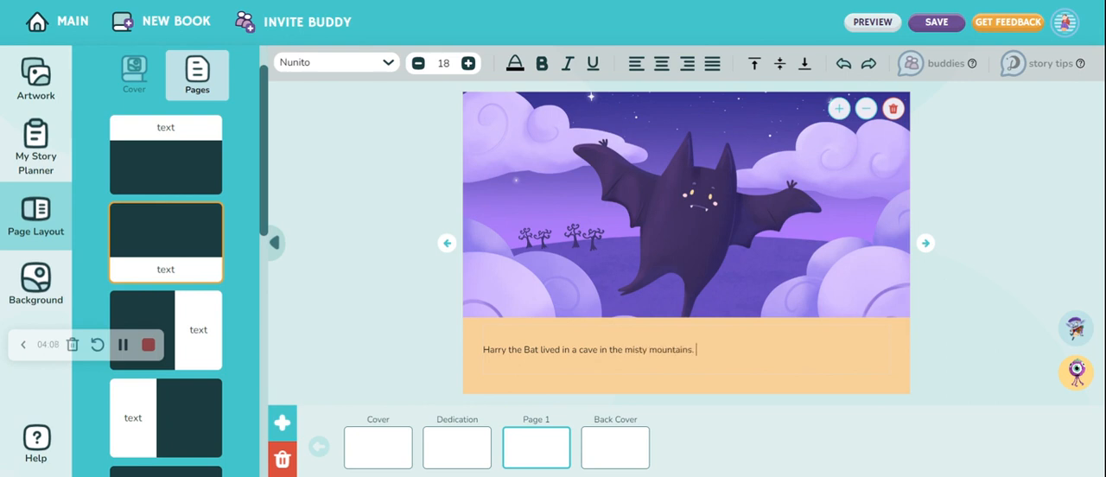
type(". People and animals never visite")
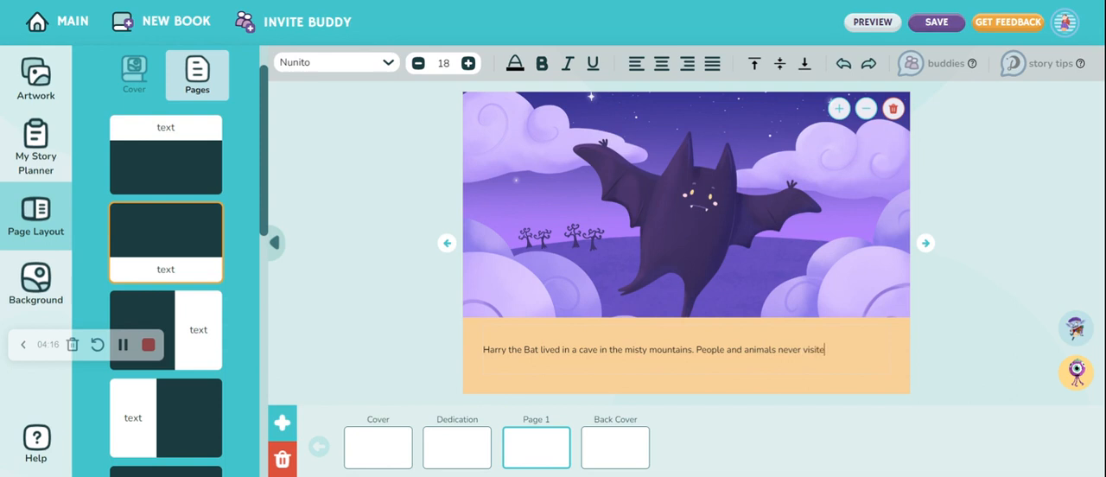
type("d this part of town")
type(".")
type(" And")
Continue the Page 1 text with ". People and animals never visited this part of town and this made him very lonely."
key("BackSpace")
key("BackSpace")
key("BackSpace")
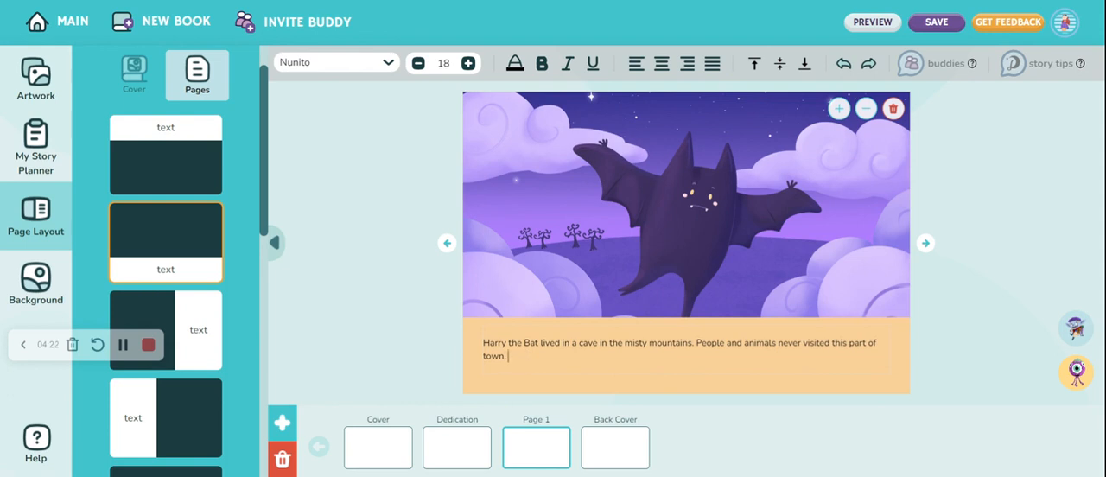
type("and this made him very lonely.")
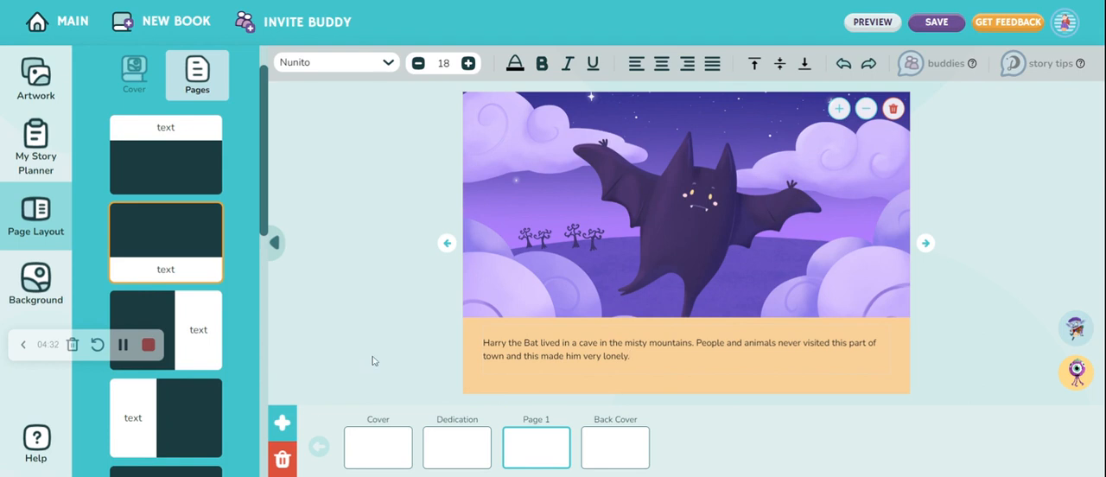
Add a new page after Page 1 and insert the Fright Night Fables pumpkin artwork with the green witch hat
left_click(283, 422)
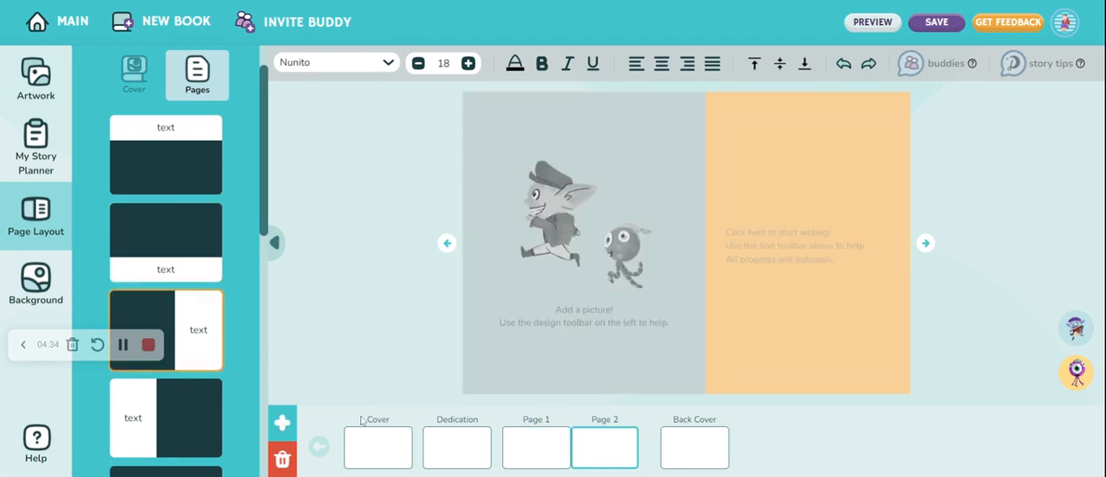
left_click(37, 76)
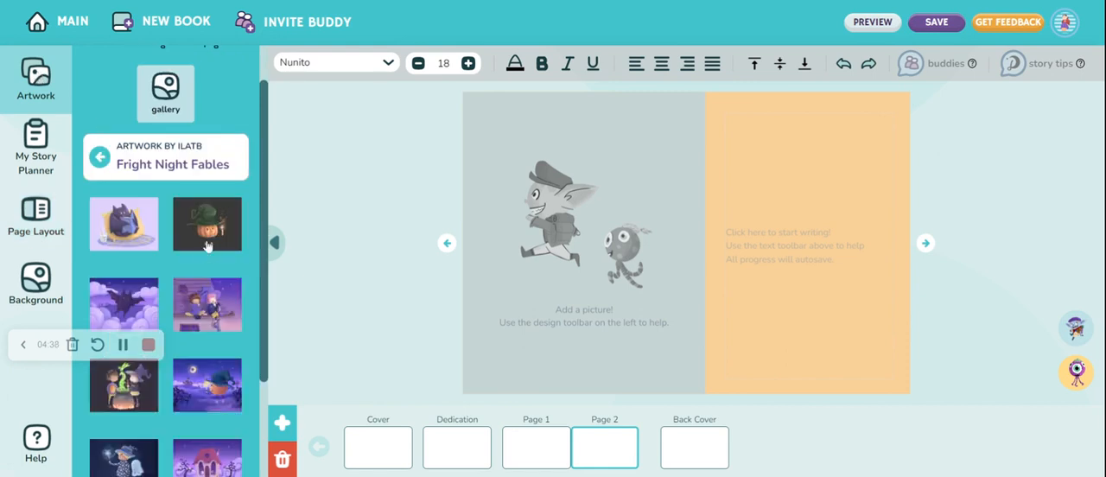
left_click(210, 232)
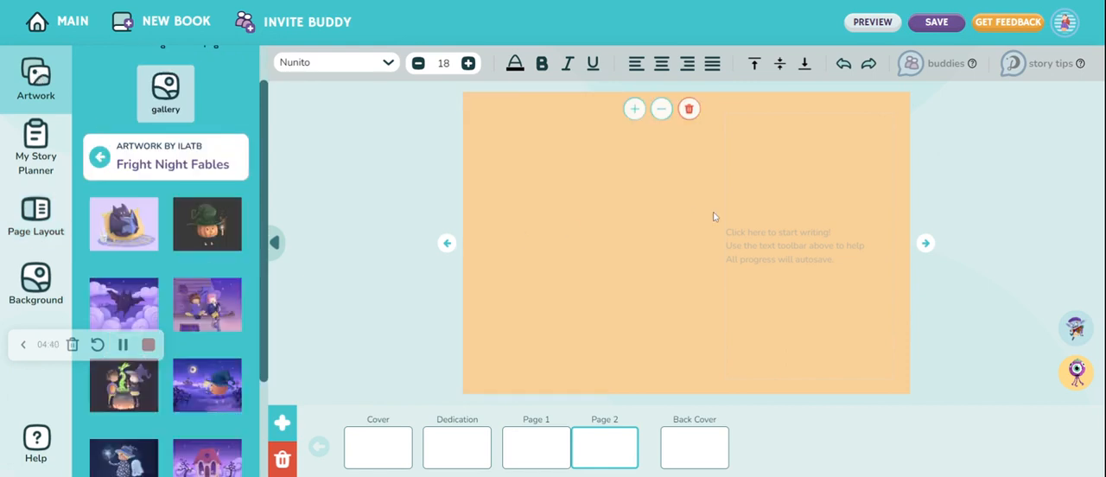
Enlarge the pumpkin artwork on Page 2 and reposition it so the whole character fits in the picture area
left_click(635, 114)
left_click(635, 114)
left_click(635, 114)
left_click(635, 114)
left_click(635, 115)
left_click(635, 114)
left_click(635, 114)
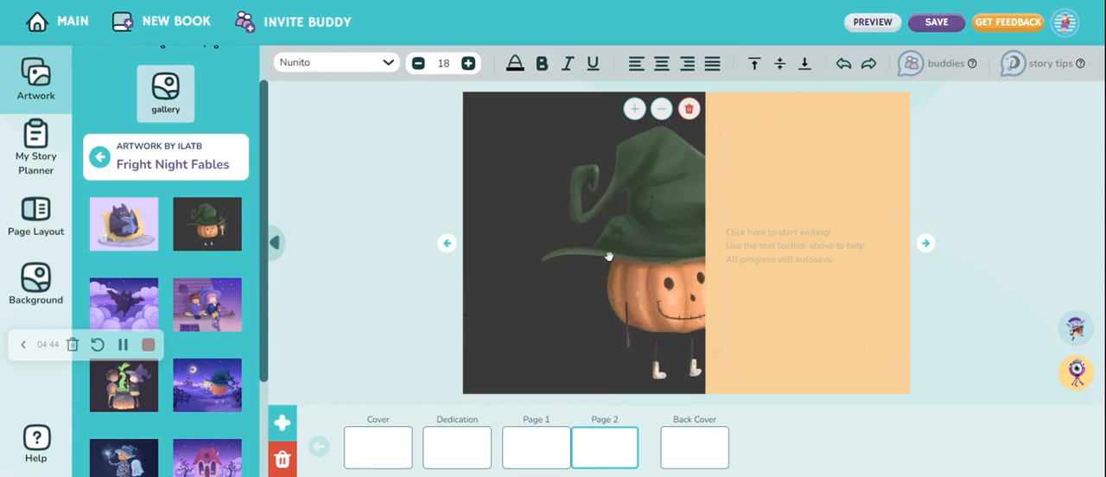
left_click_drag(609, 256, 536, 251)
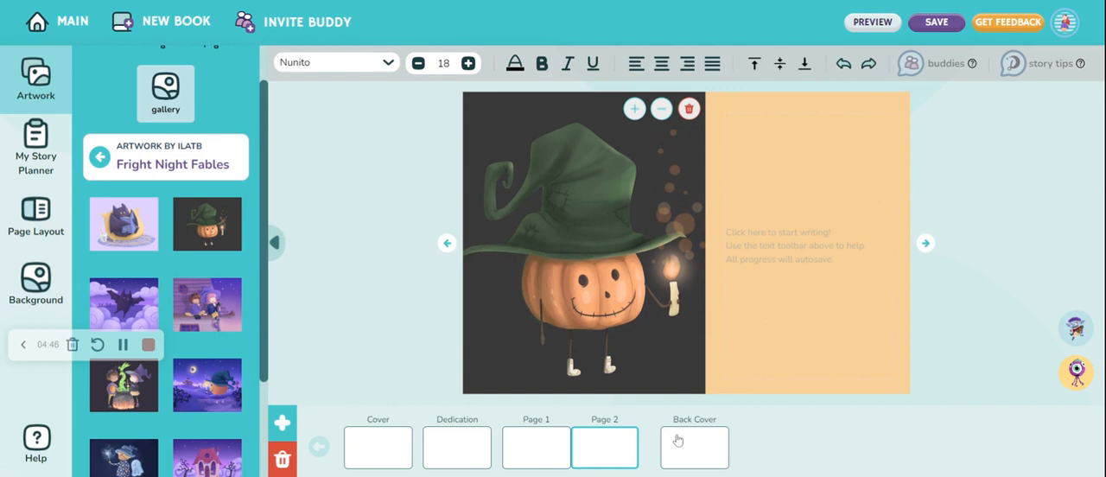
Check the Back Cover, page through the book preview from the cover past Page 2, and close the preview
left_click(696, 453)
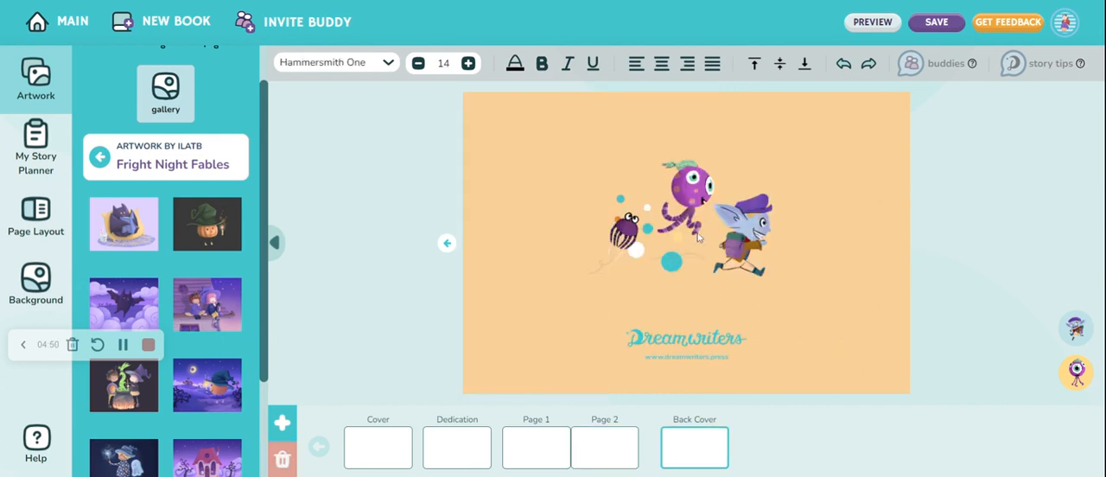
left_click(865, 27)
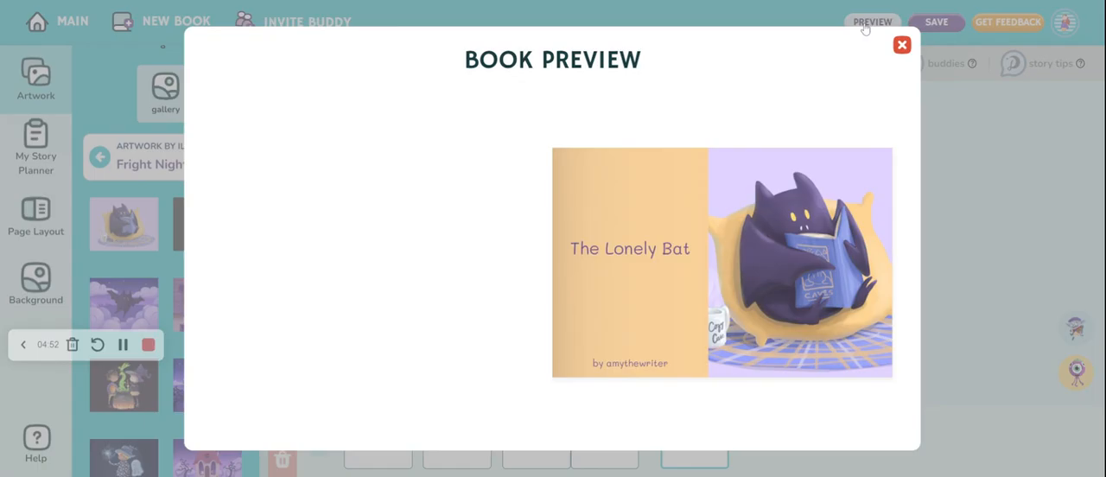
mouse_move(881, 251)
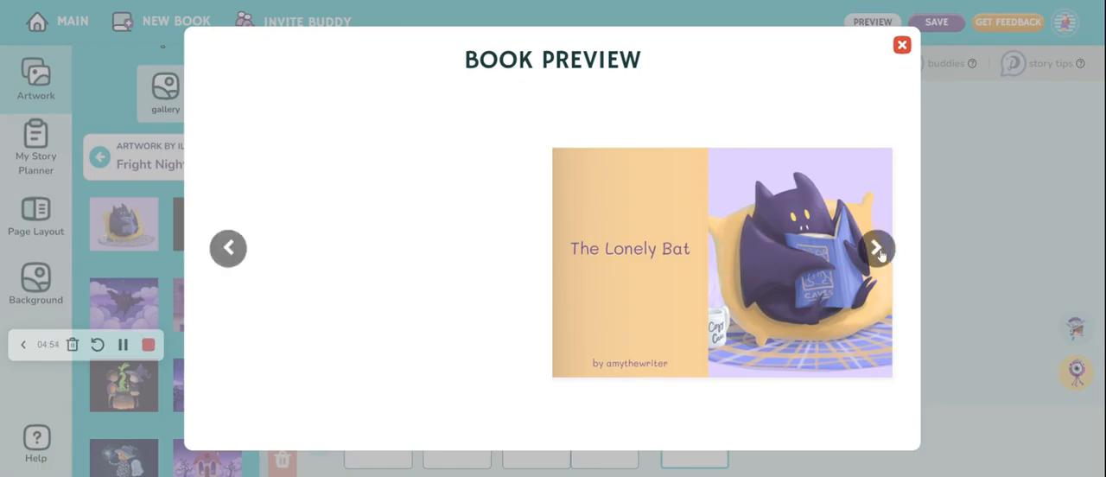
left_click(877, 250)
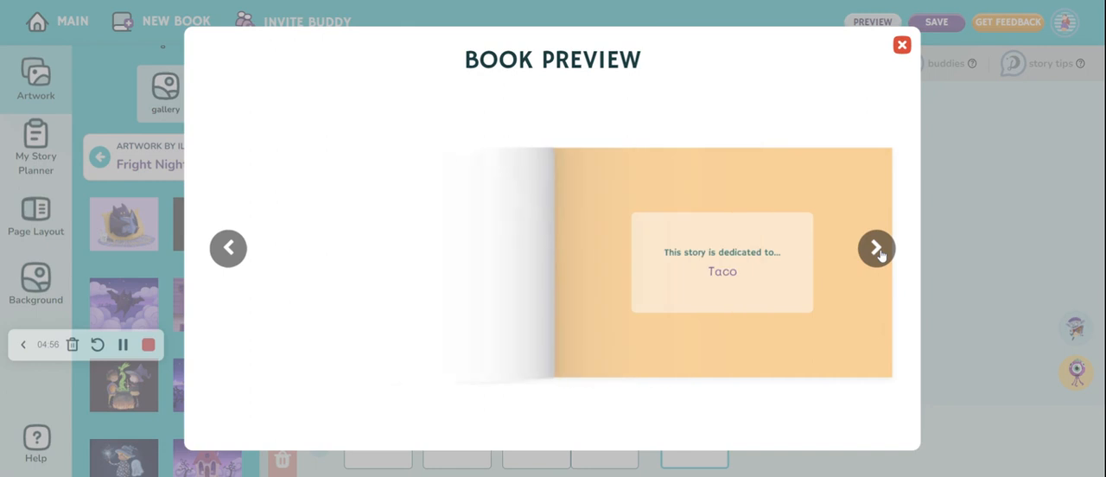
left_click(877, 250)
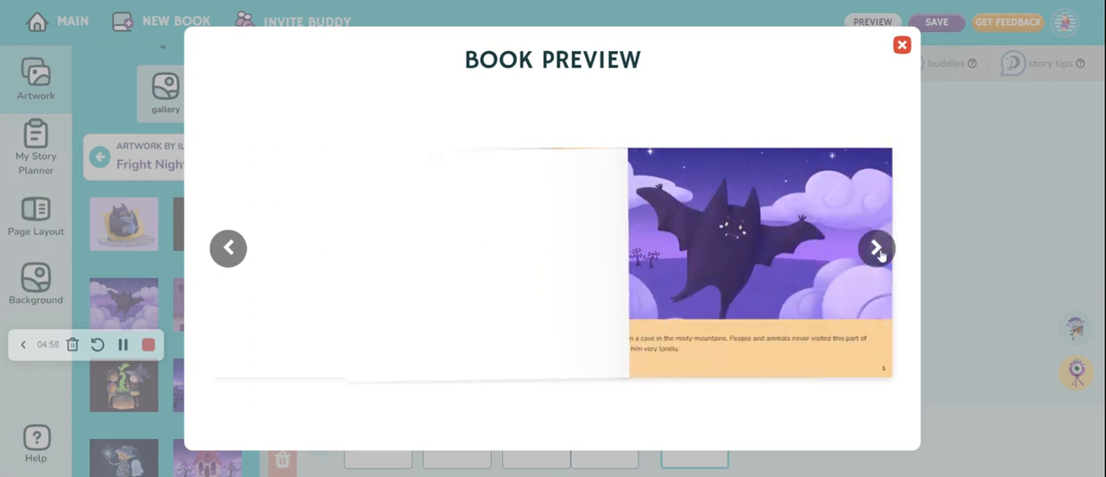
left_click(877, 249)
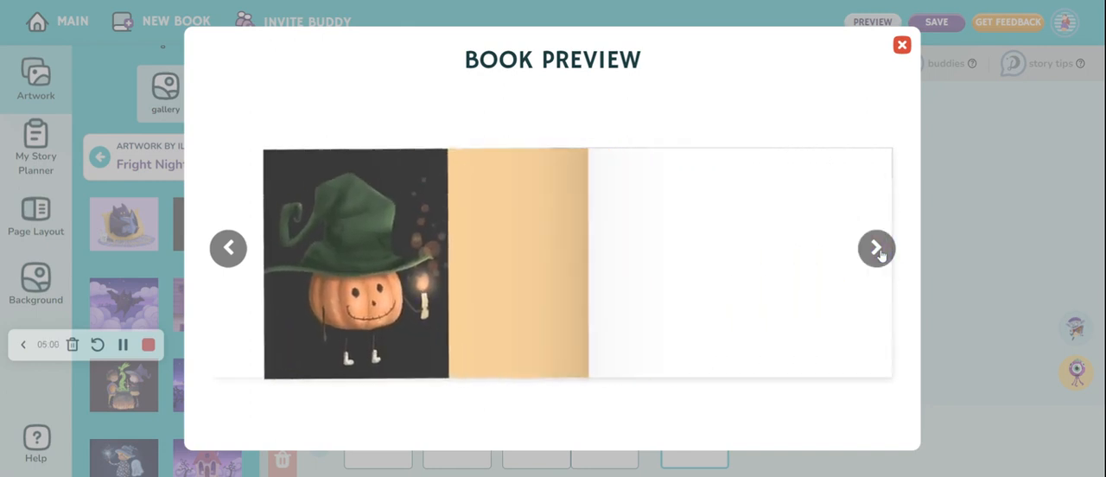
left_click(901, 44)
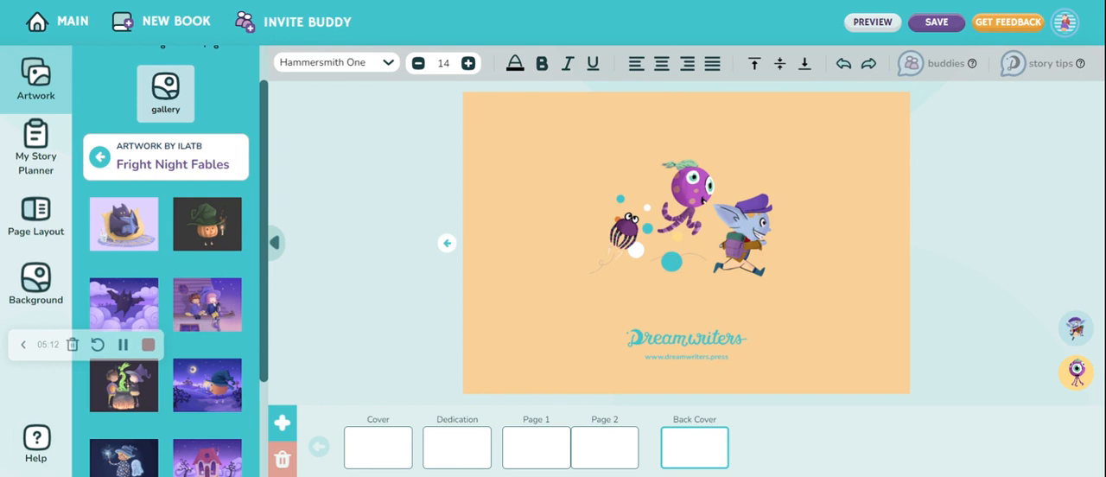
Save the book, exit the editor and open the My Books page
left_click(943, 24)
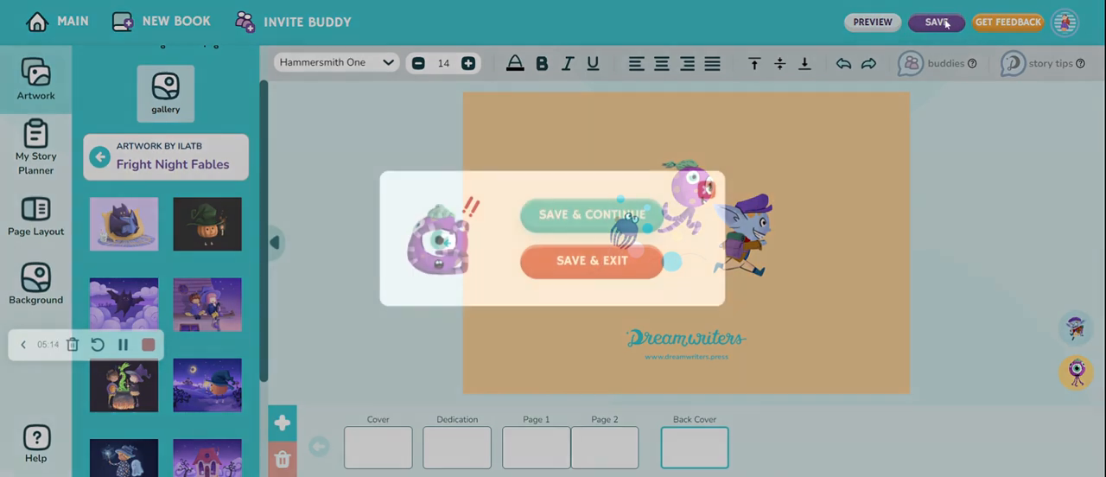
left_click(592, 261)
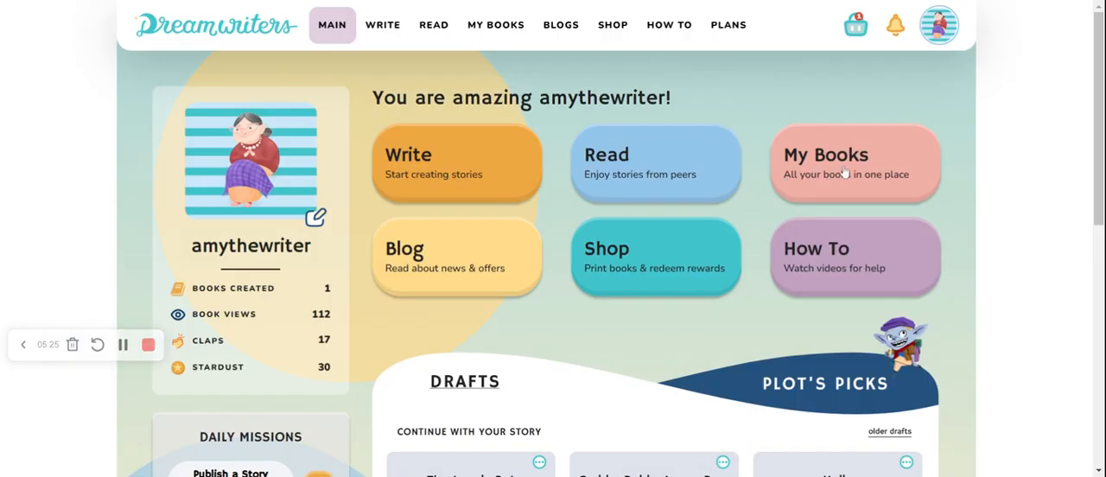
left_click(843, 173)
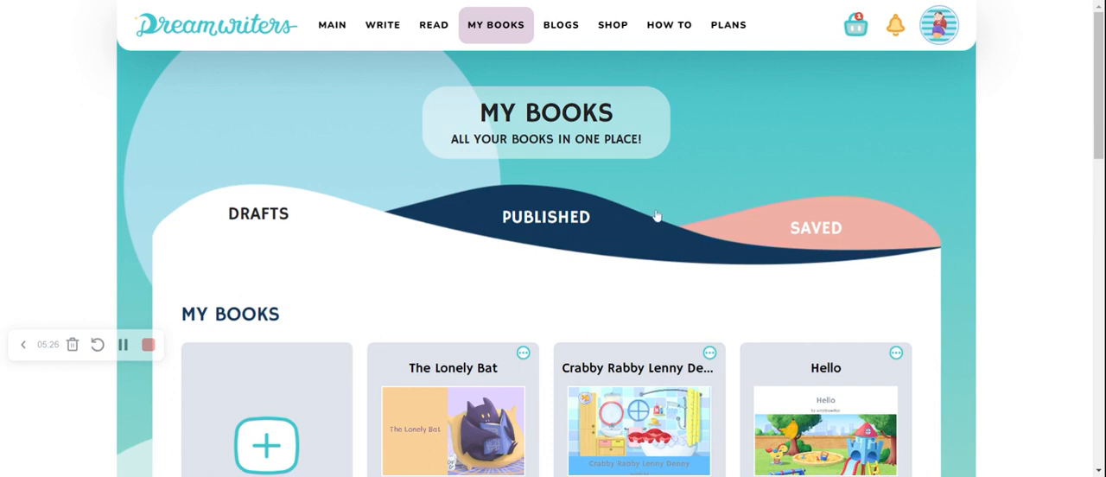